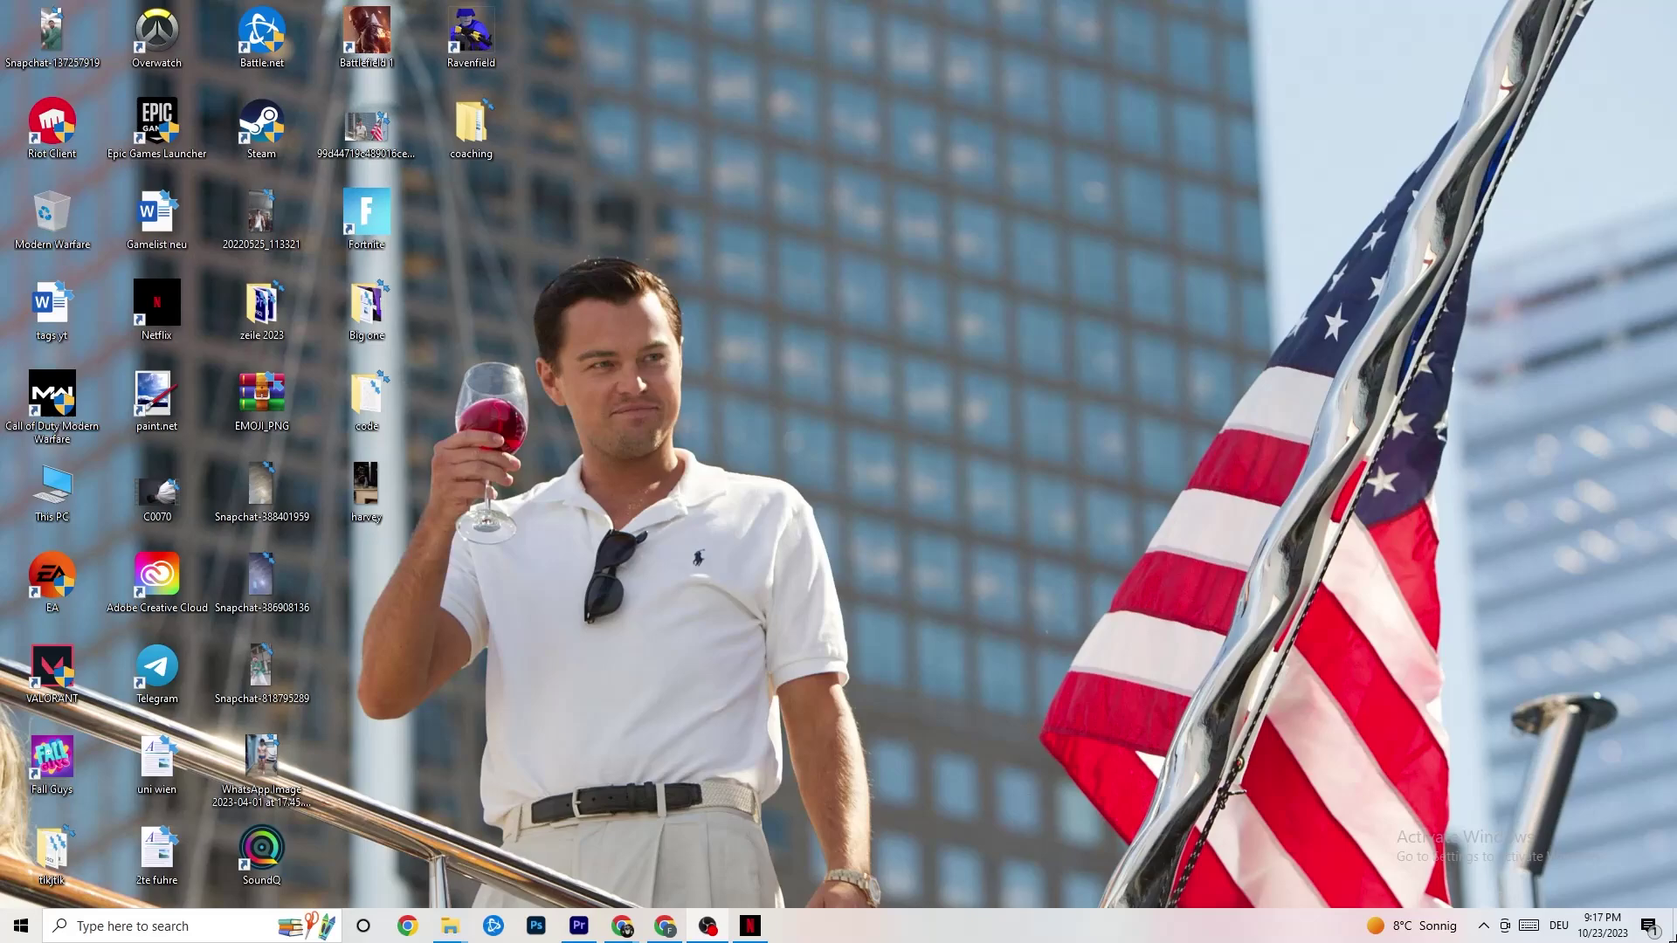
# Open the system display settings in Windows Settings and look at the available color profiles.
pyautogui.click(7, 928)
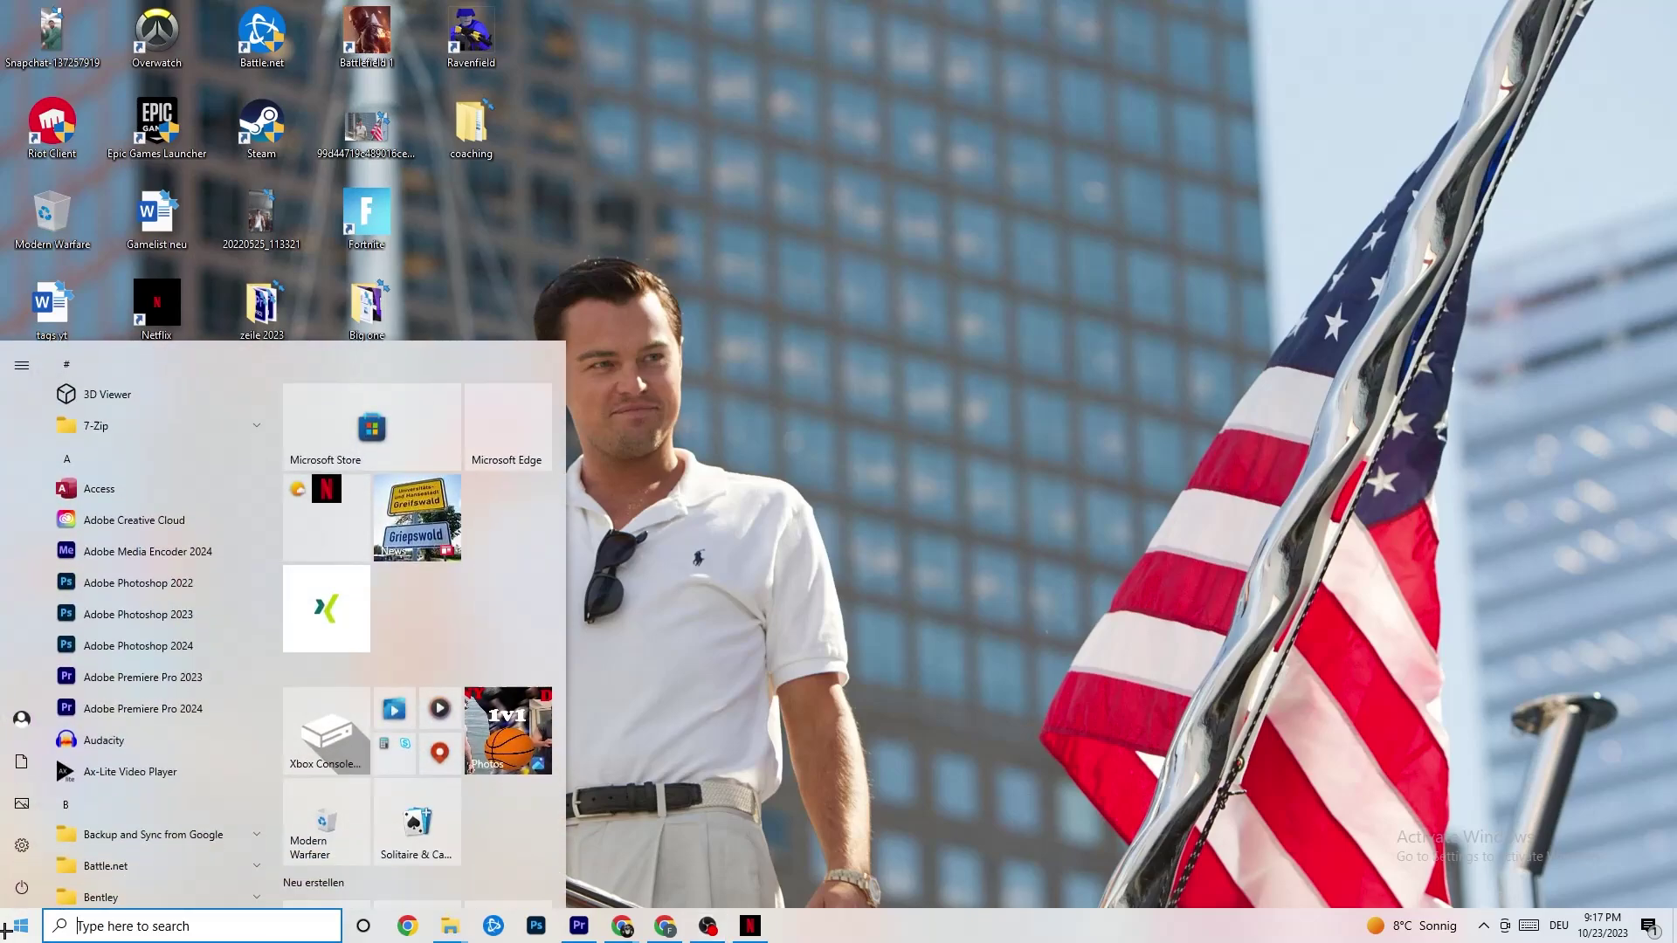
pyautogui.click(22, 845)
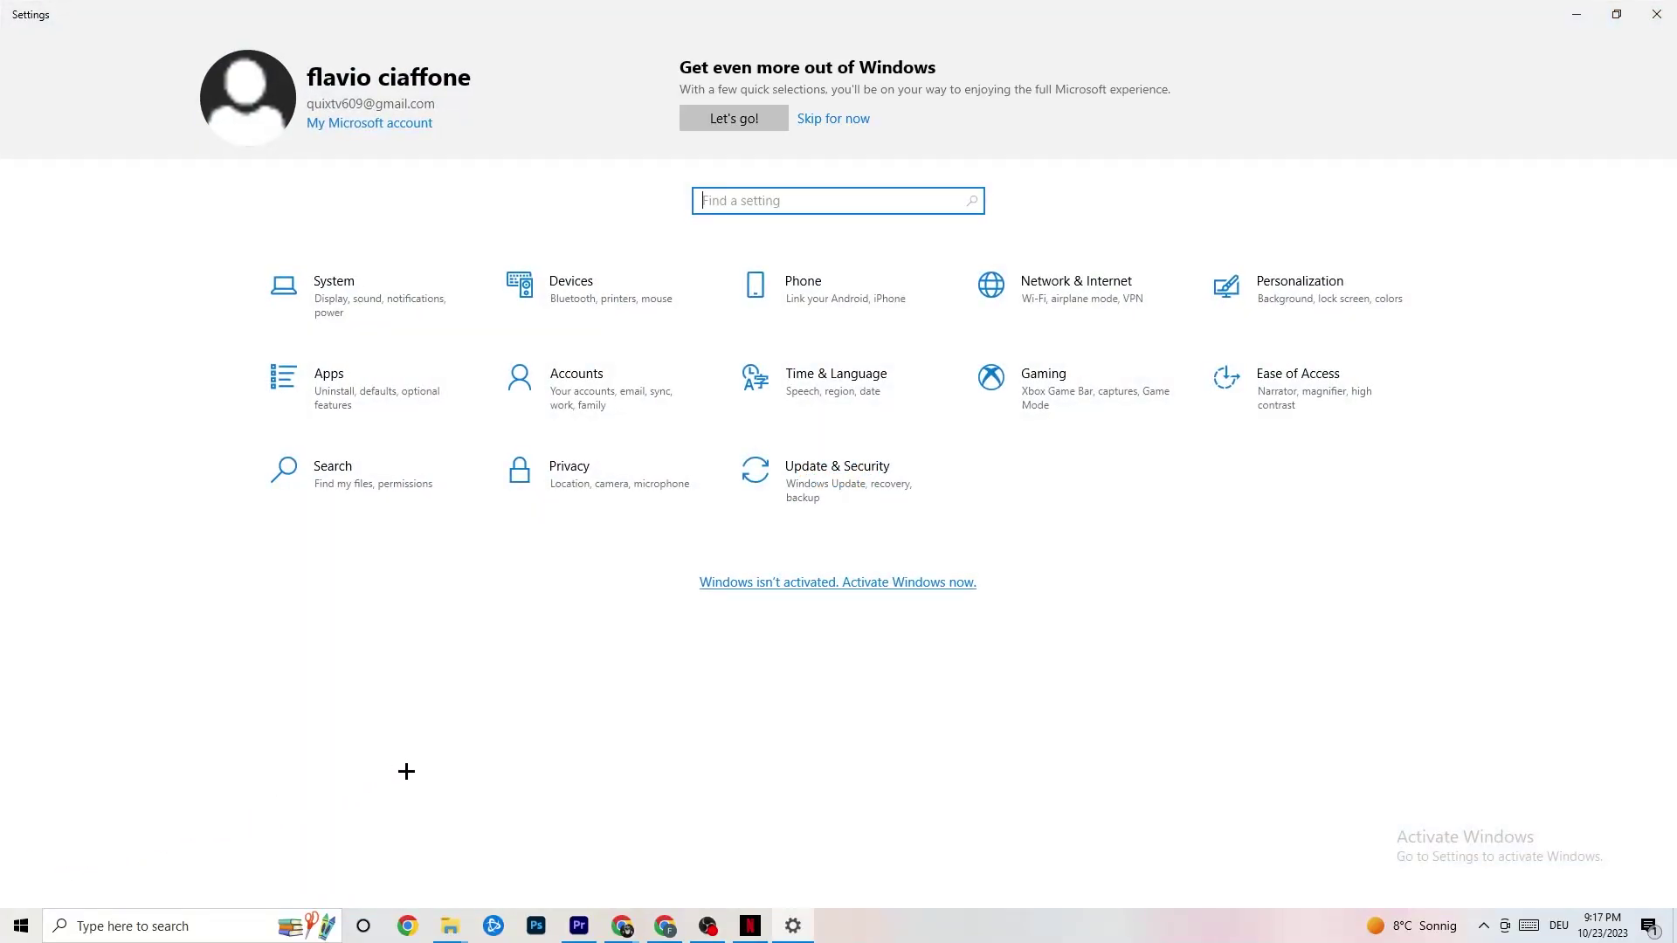
pyautogui.click(362, 302)
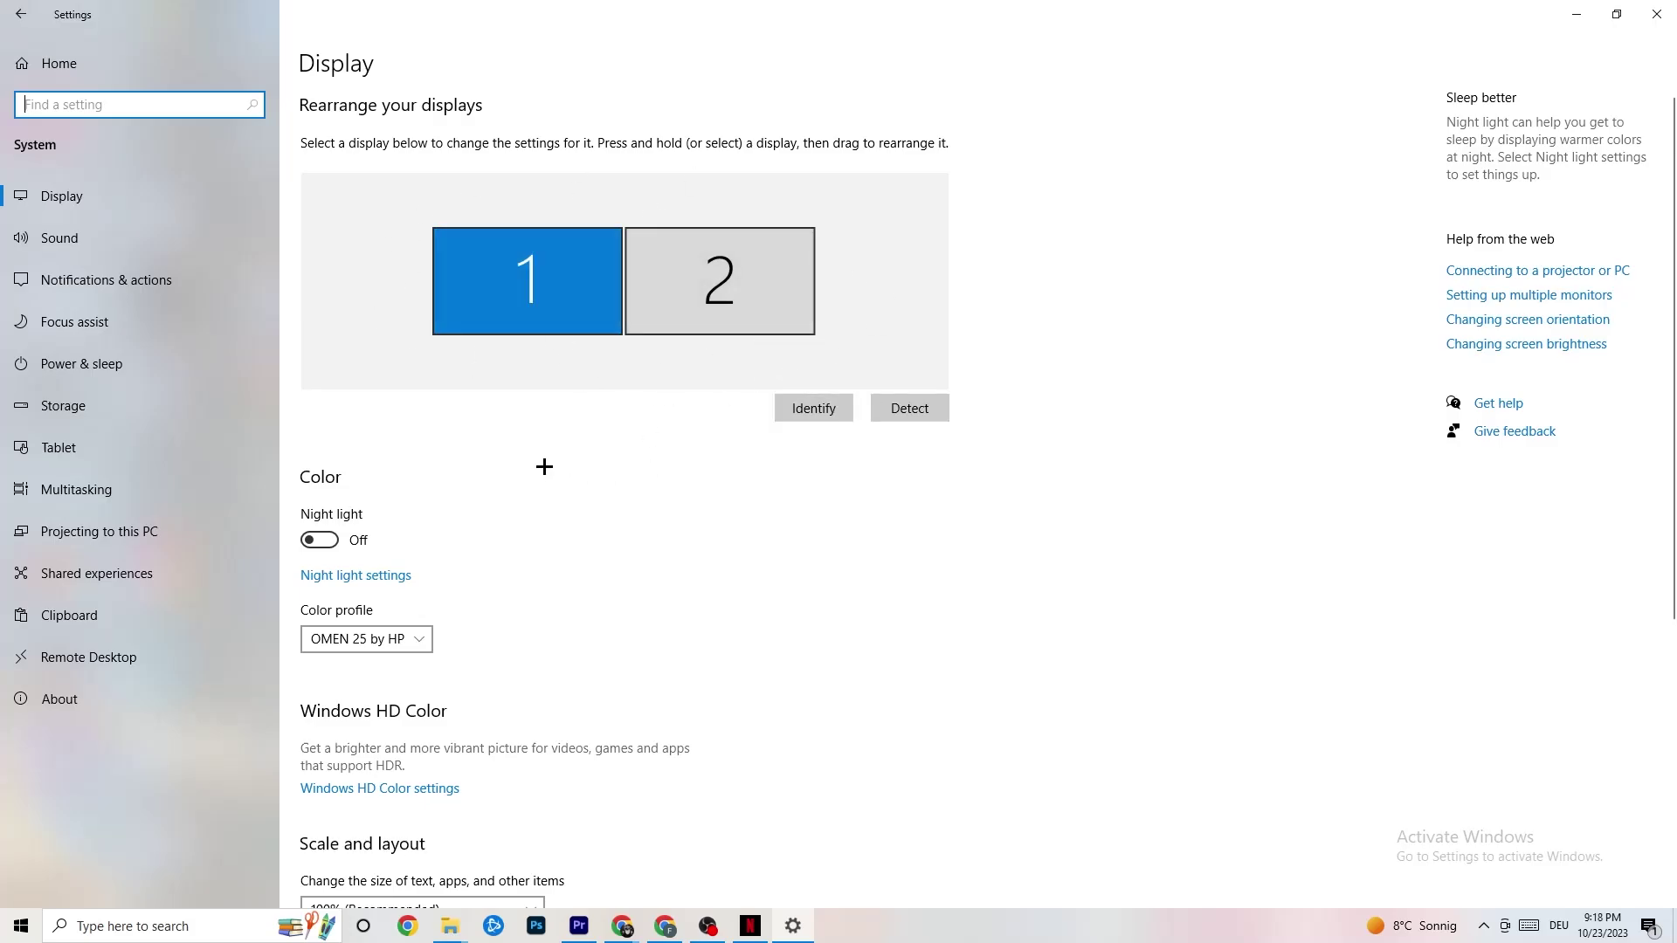
pyautogui.scroll(-5, 648, 317)
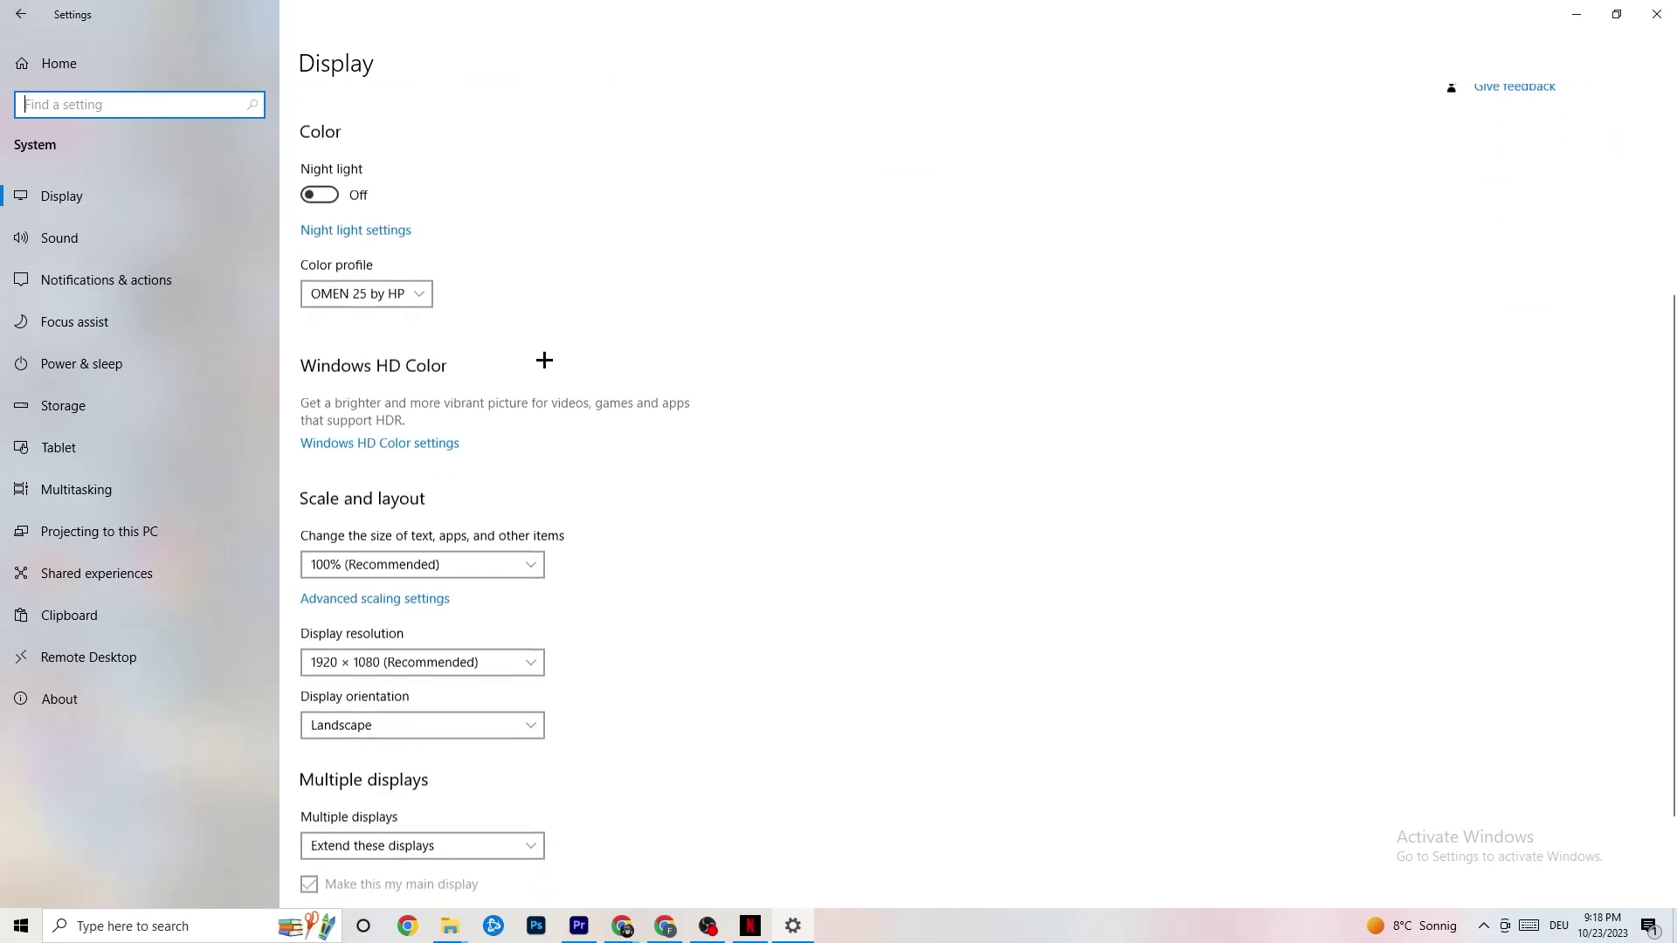
pyautogui.click(402, 227)
pyautogui.click(551, 185)
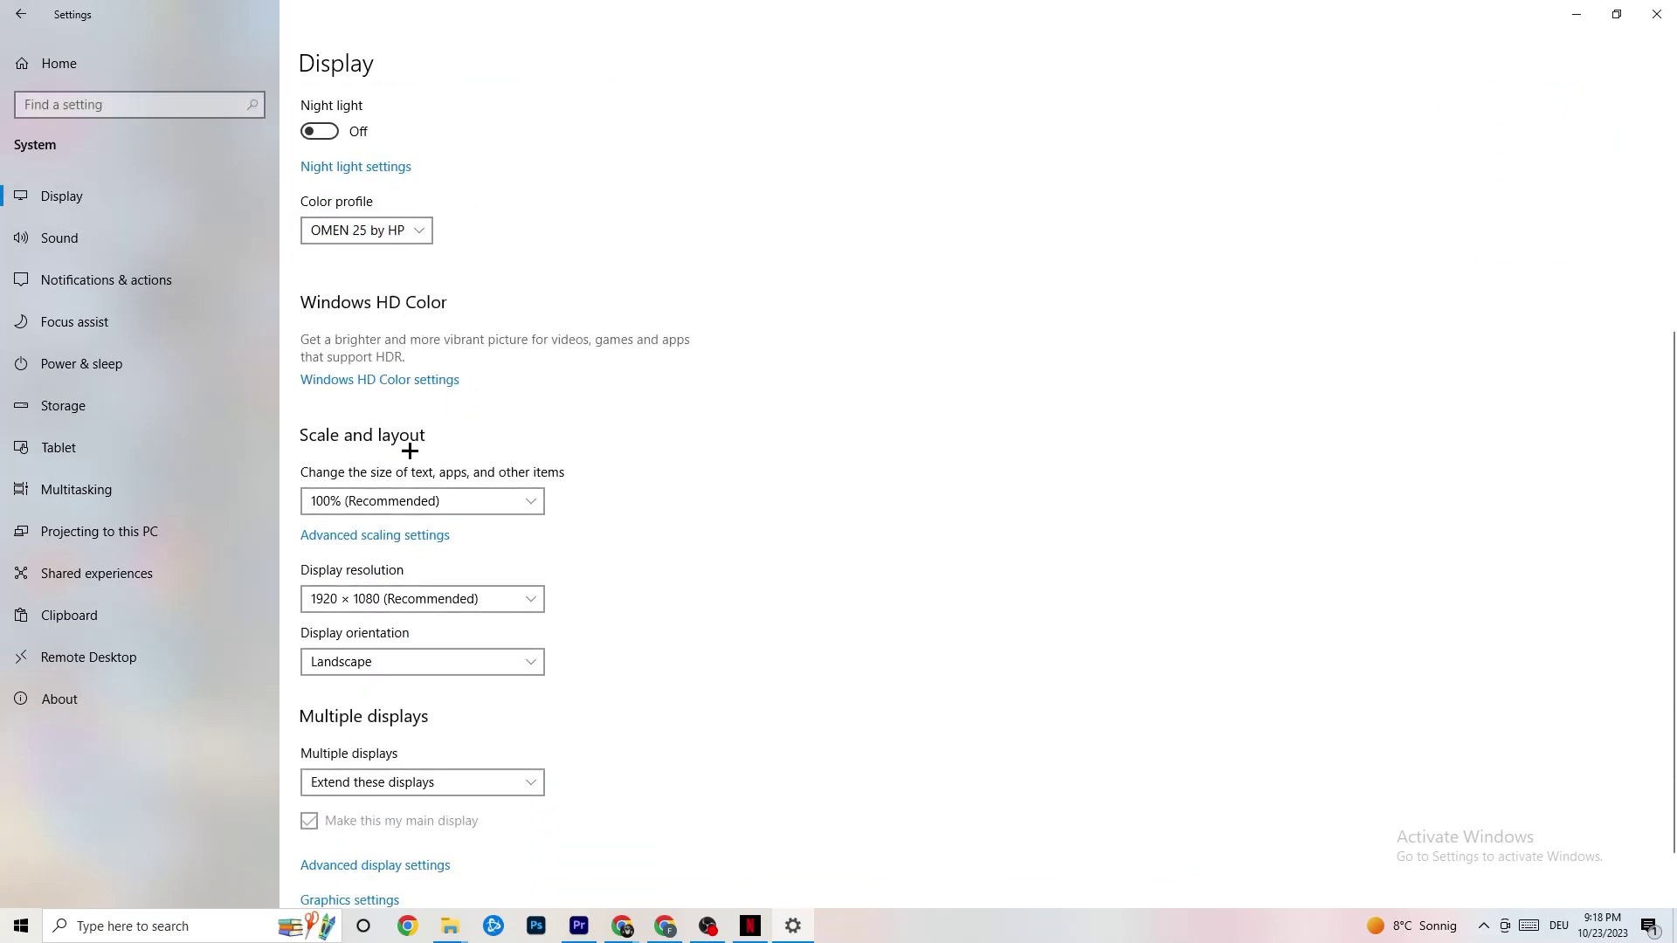
# Review the scaling and display resolution choices for display 1 without changing either setting.
pyautogui.click(514, 500)
pyautogui.click(718, 429)
pyautogui.click(535, 599)
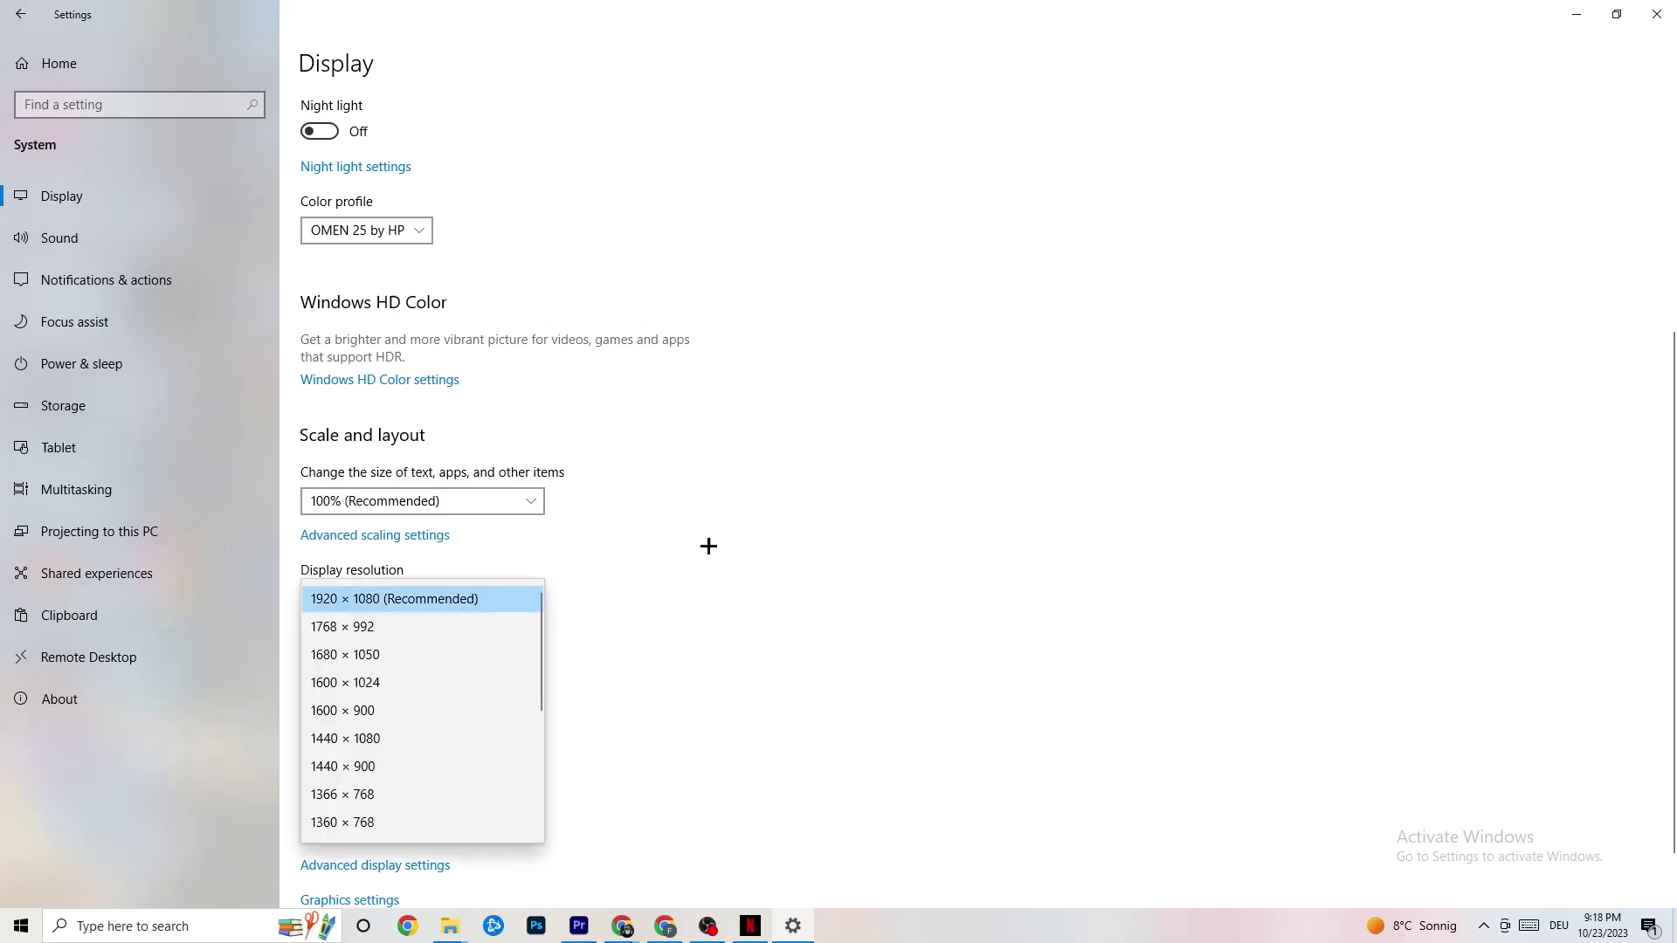
pyautogui.click(725, 544)
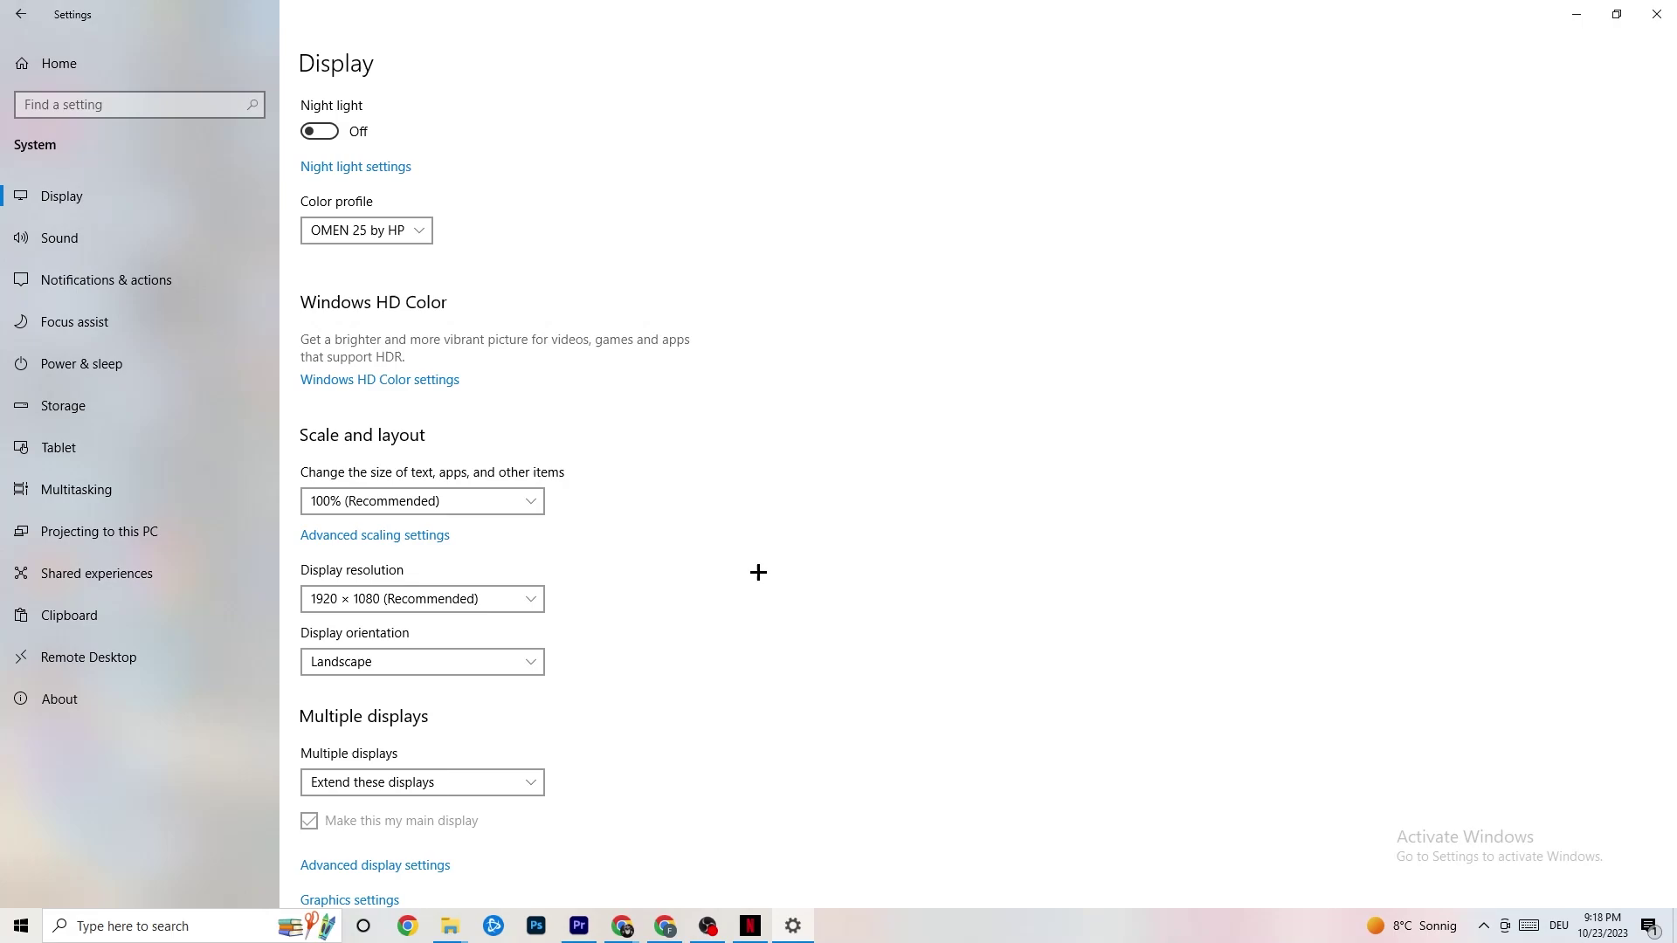
pyautogui.click(551, 600)
pyautogui.click(697, 562)
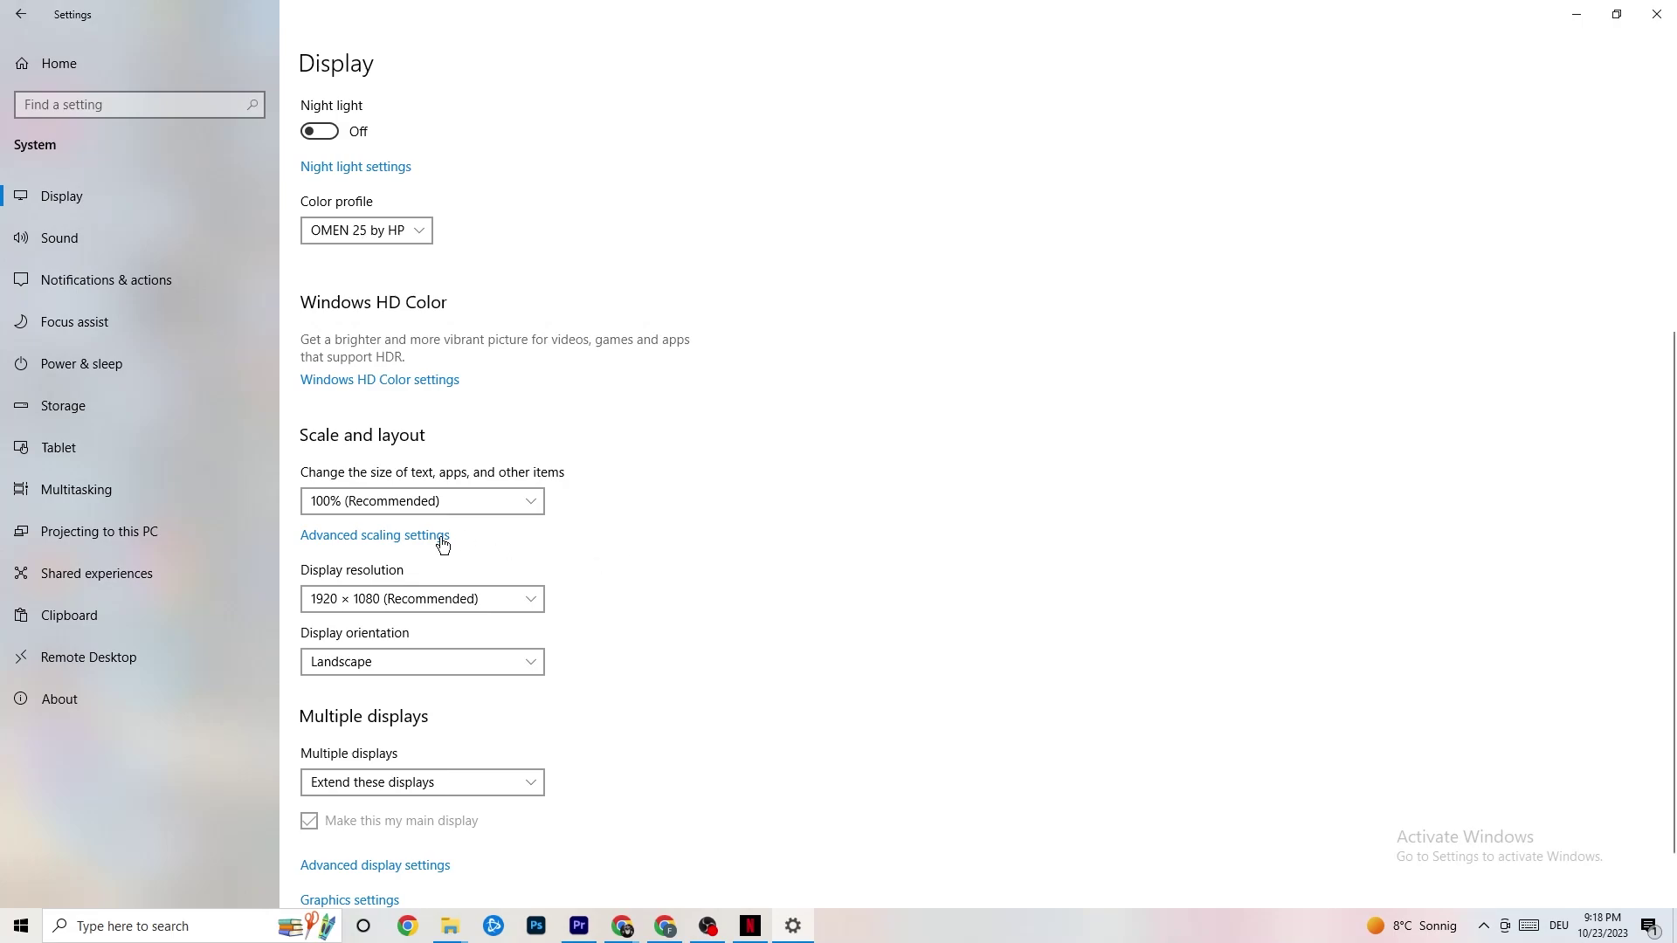
# Check the Storage Sense configuration, including the recycle bin deletion period and run schedule, and return to the Settings home page.
pyautogui.click(109, 418)
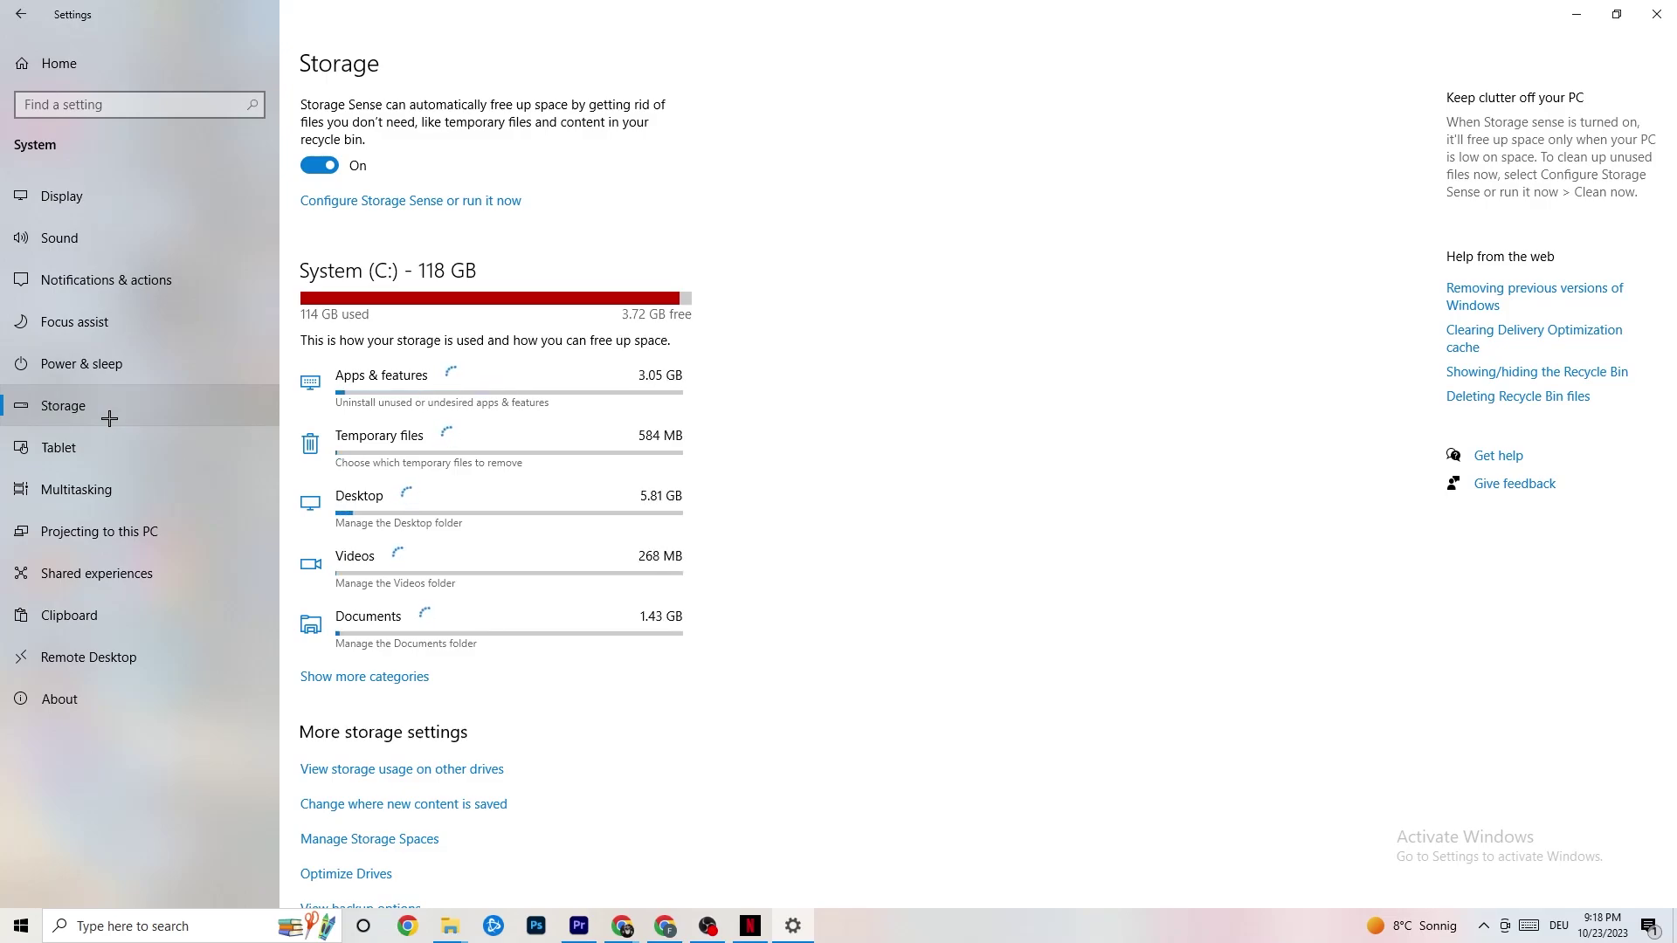
pyautogui.click(483, 205)
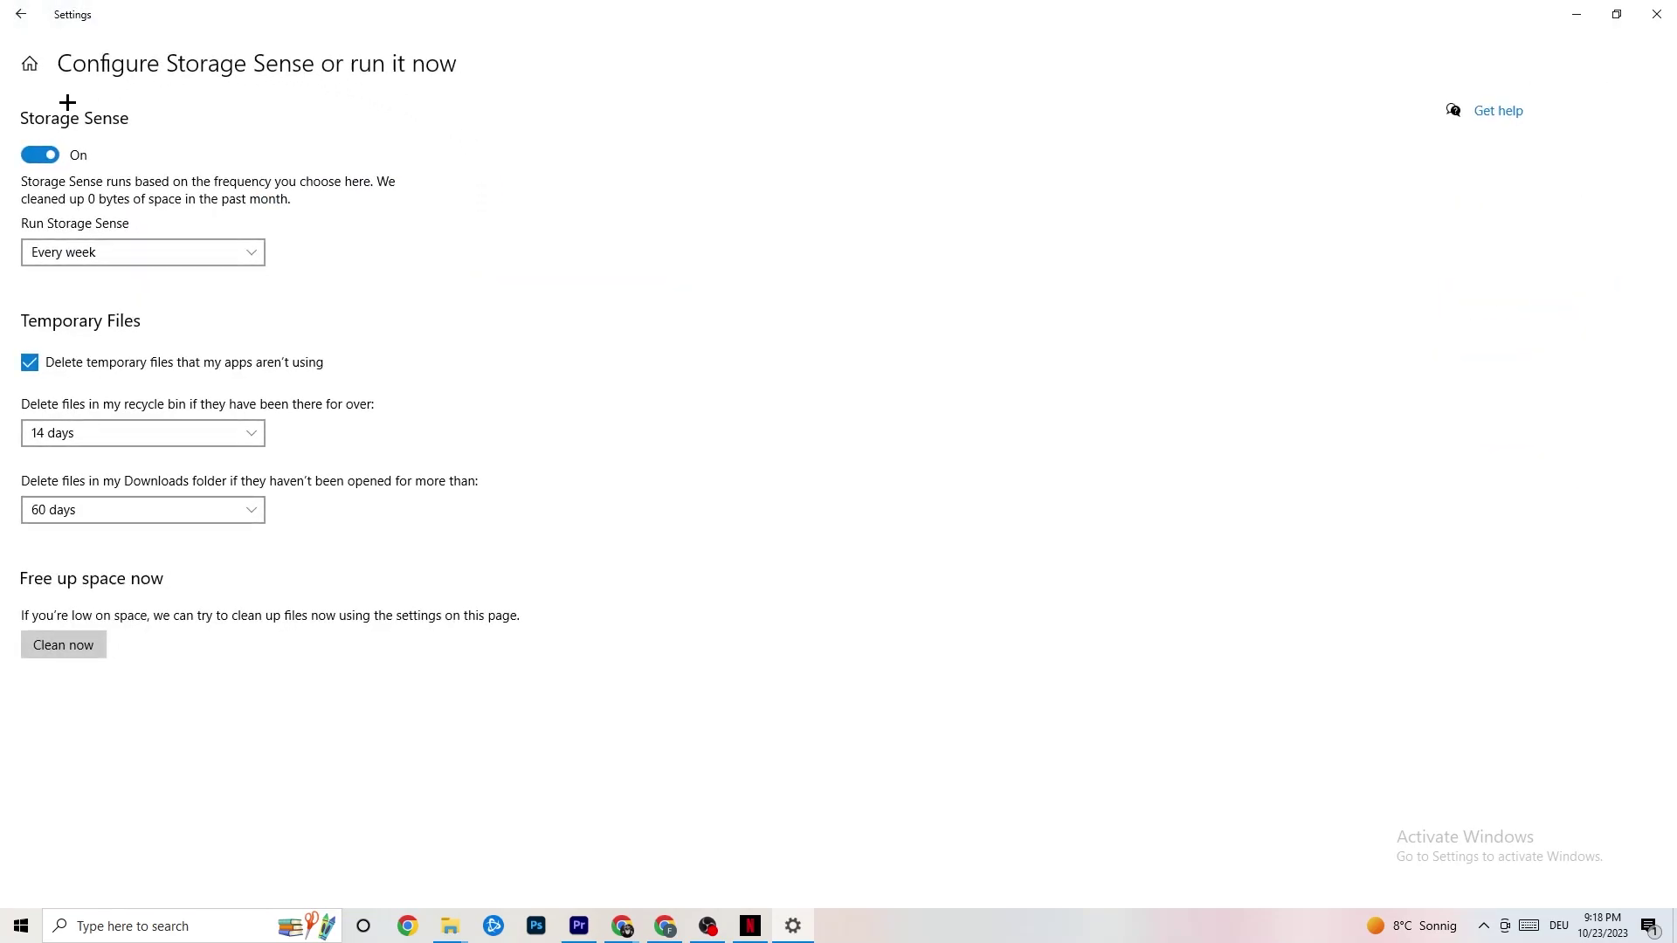
pyautogui.click(176, 433)
pyautogui.click(332, 346)
pyautogui.click(164, 255)
pyautogui.click(157, 251)
pyautogui.click(19, 14)
pyautogui.click(19, 13)
# Review the system's power and sleep settings and available power plans, and return to the Settings home page.
pyautogui.click(393, 287)
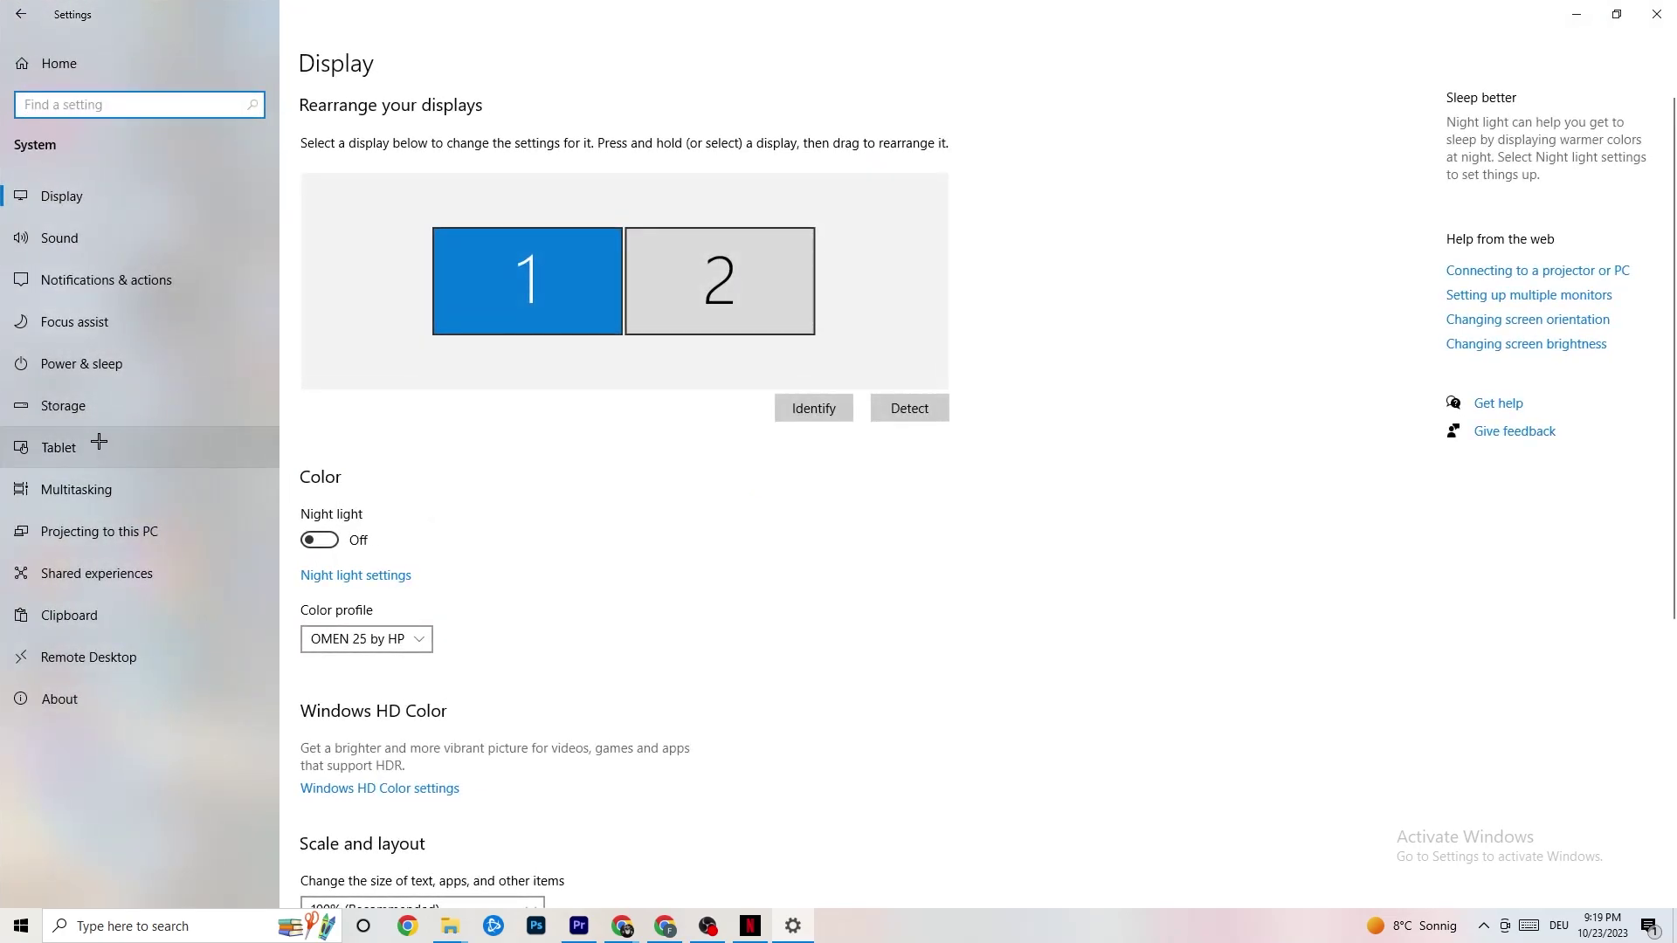
pyautogui.click(58, 359)
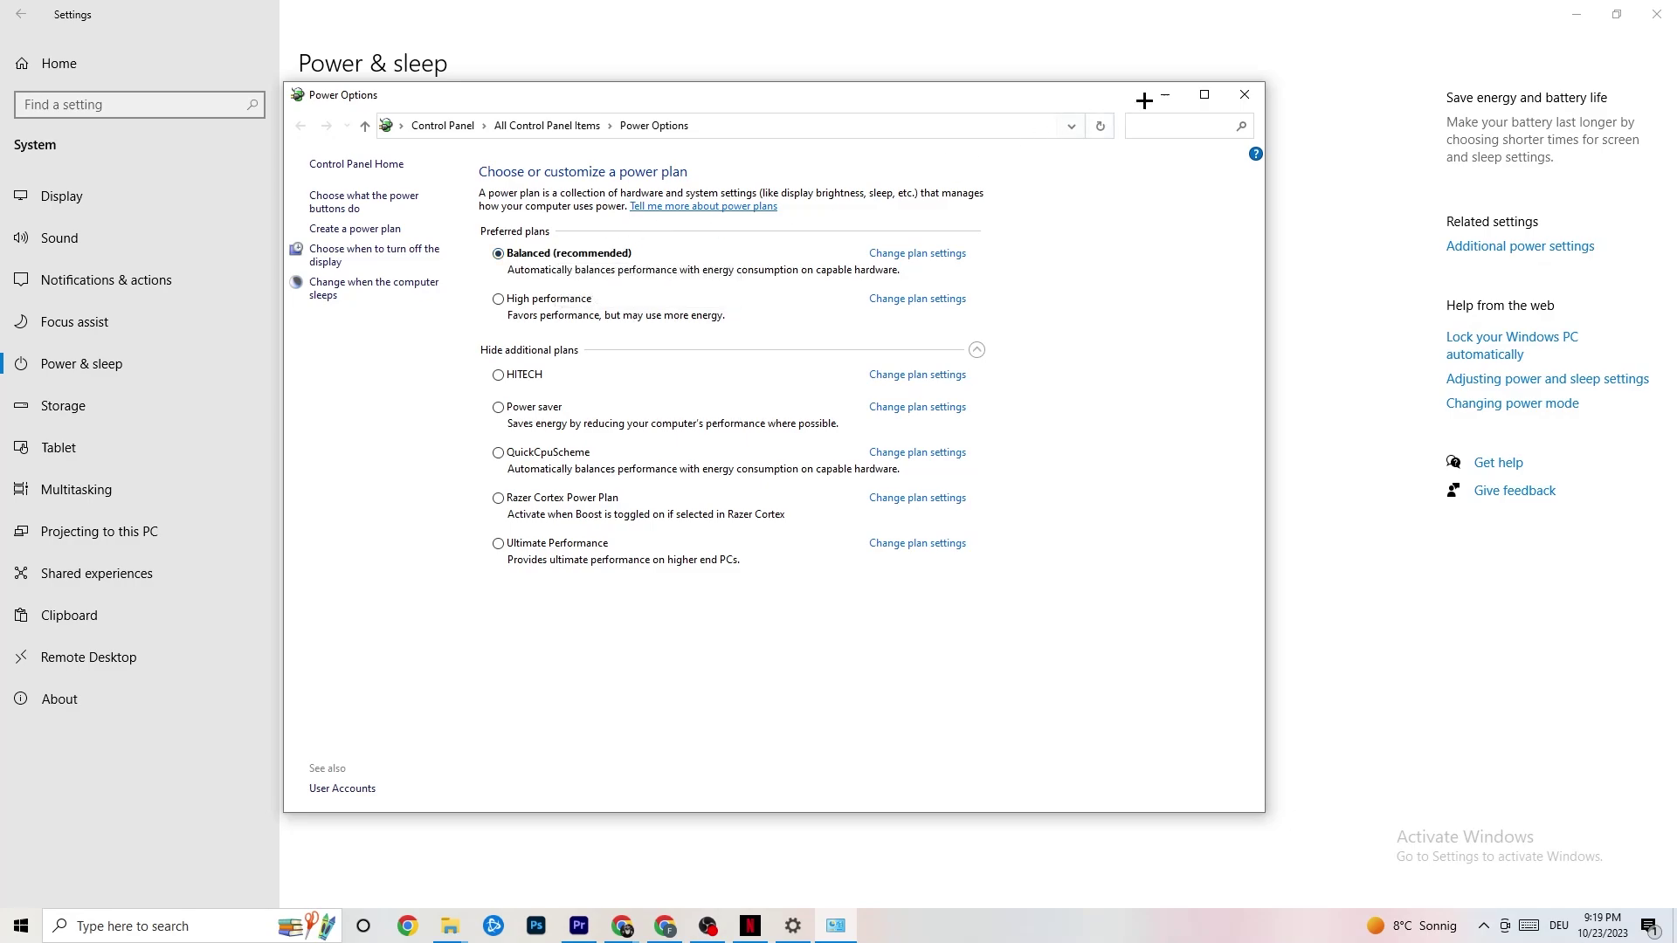
pyautogui.click(1247, 96)
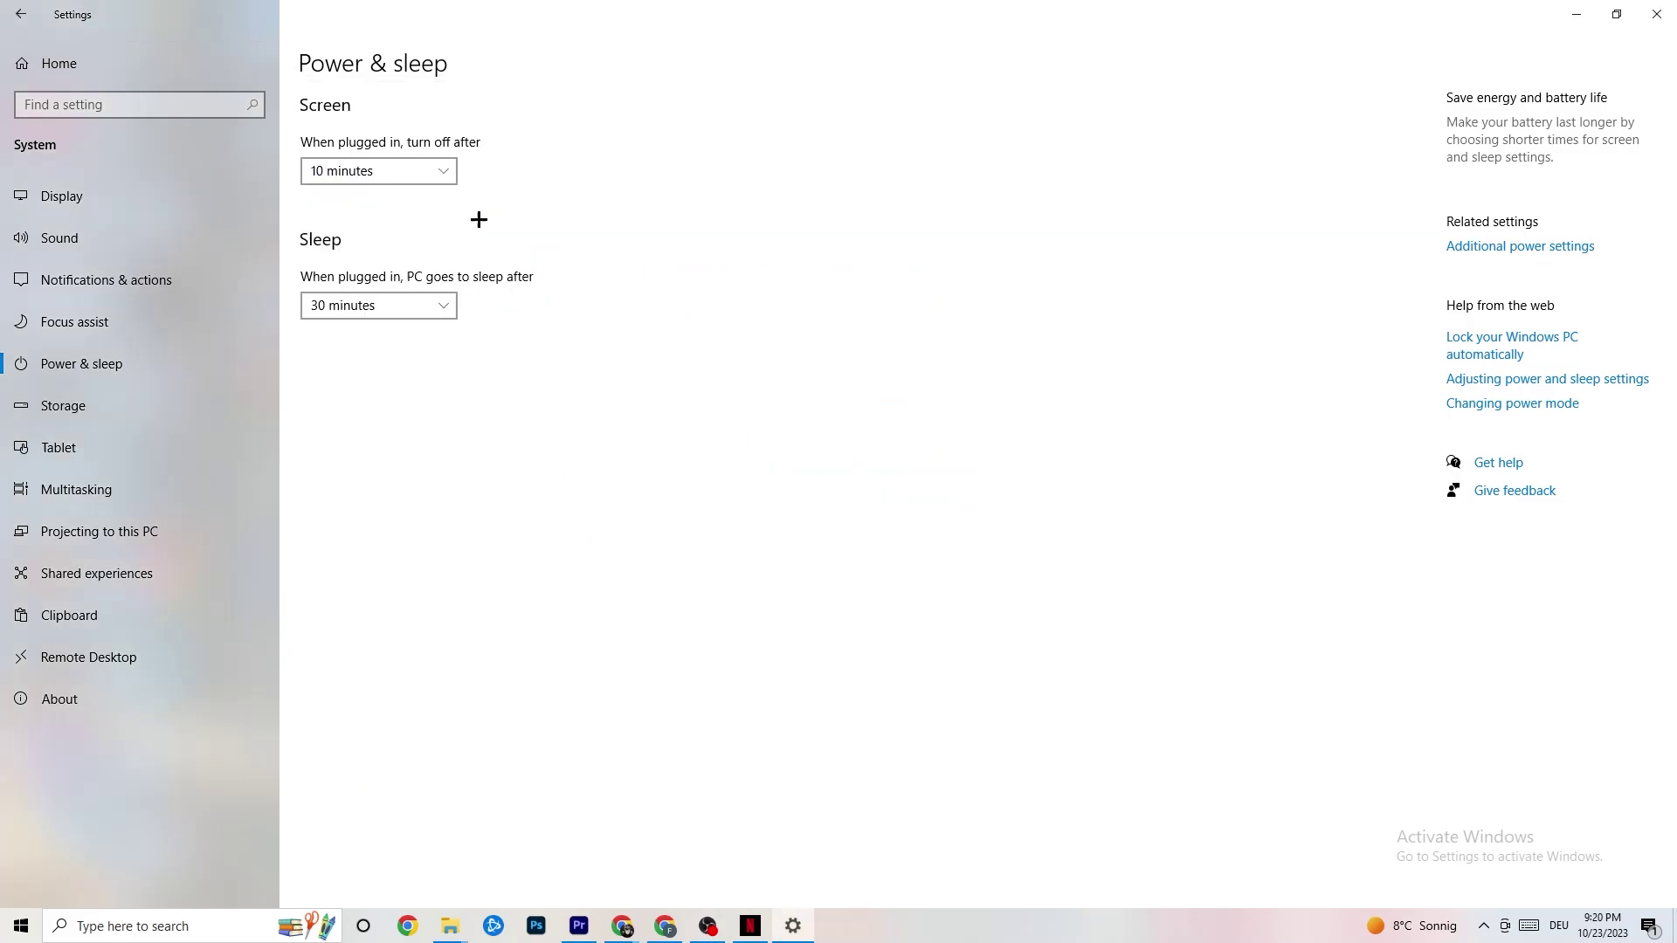
pyautogui.click(29, 12)
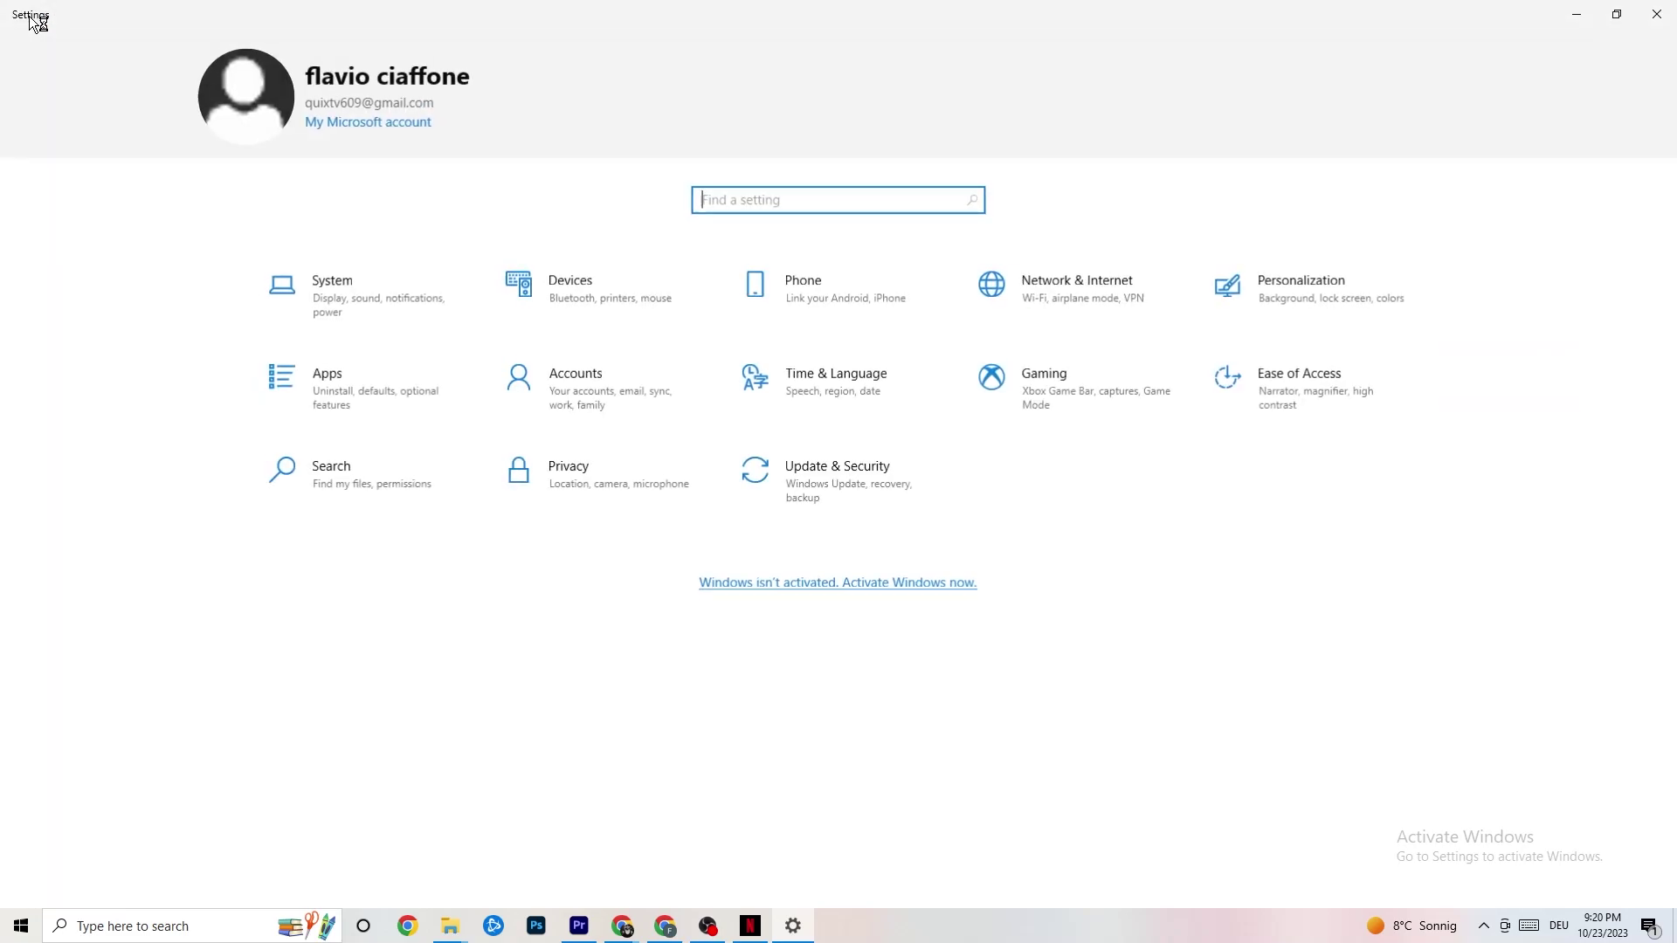
# Open the gaming settings and look through the Xbox Game Bar options and keyboard shortcuts.
pyautogui.click(1065, 410)
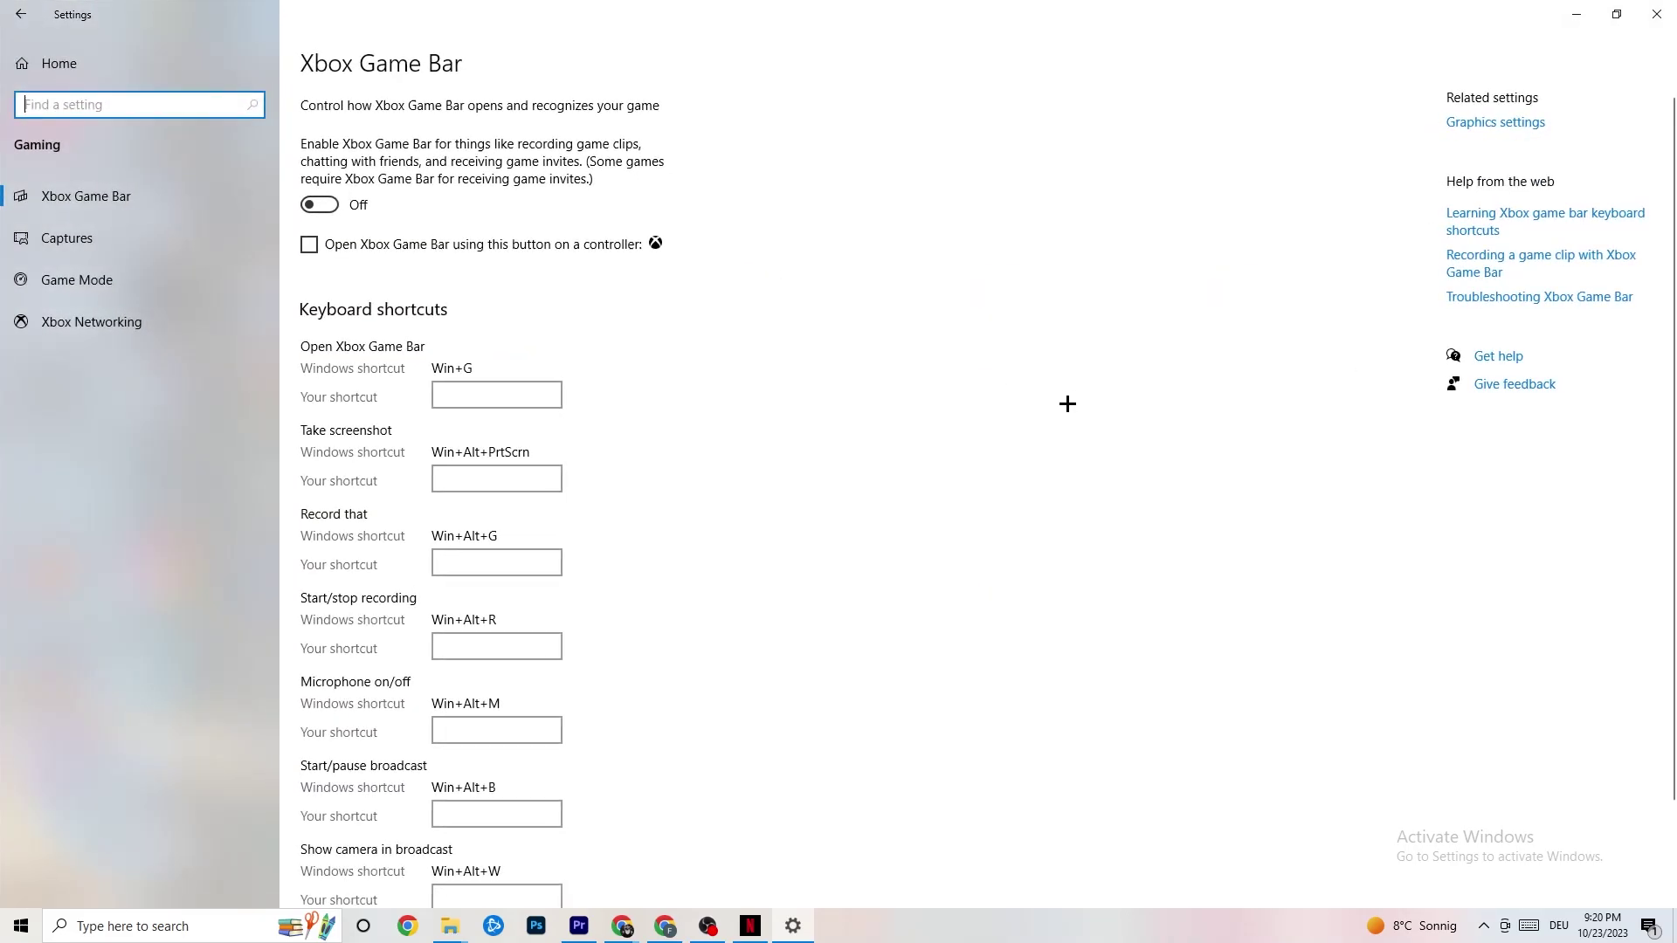
pyautogui.scroll(-3, 599, 401)
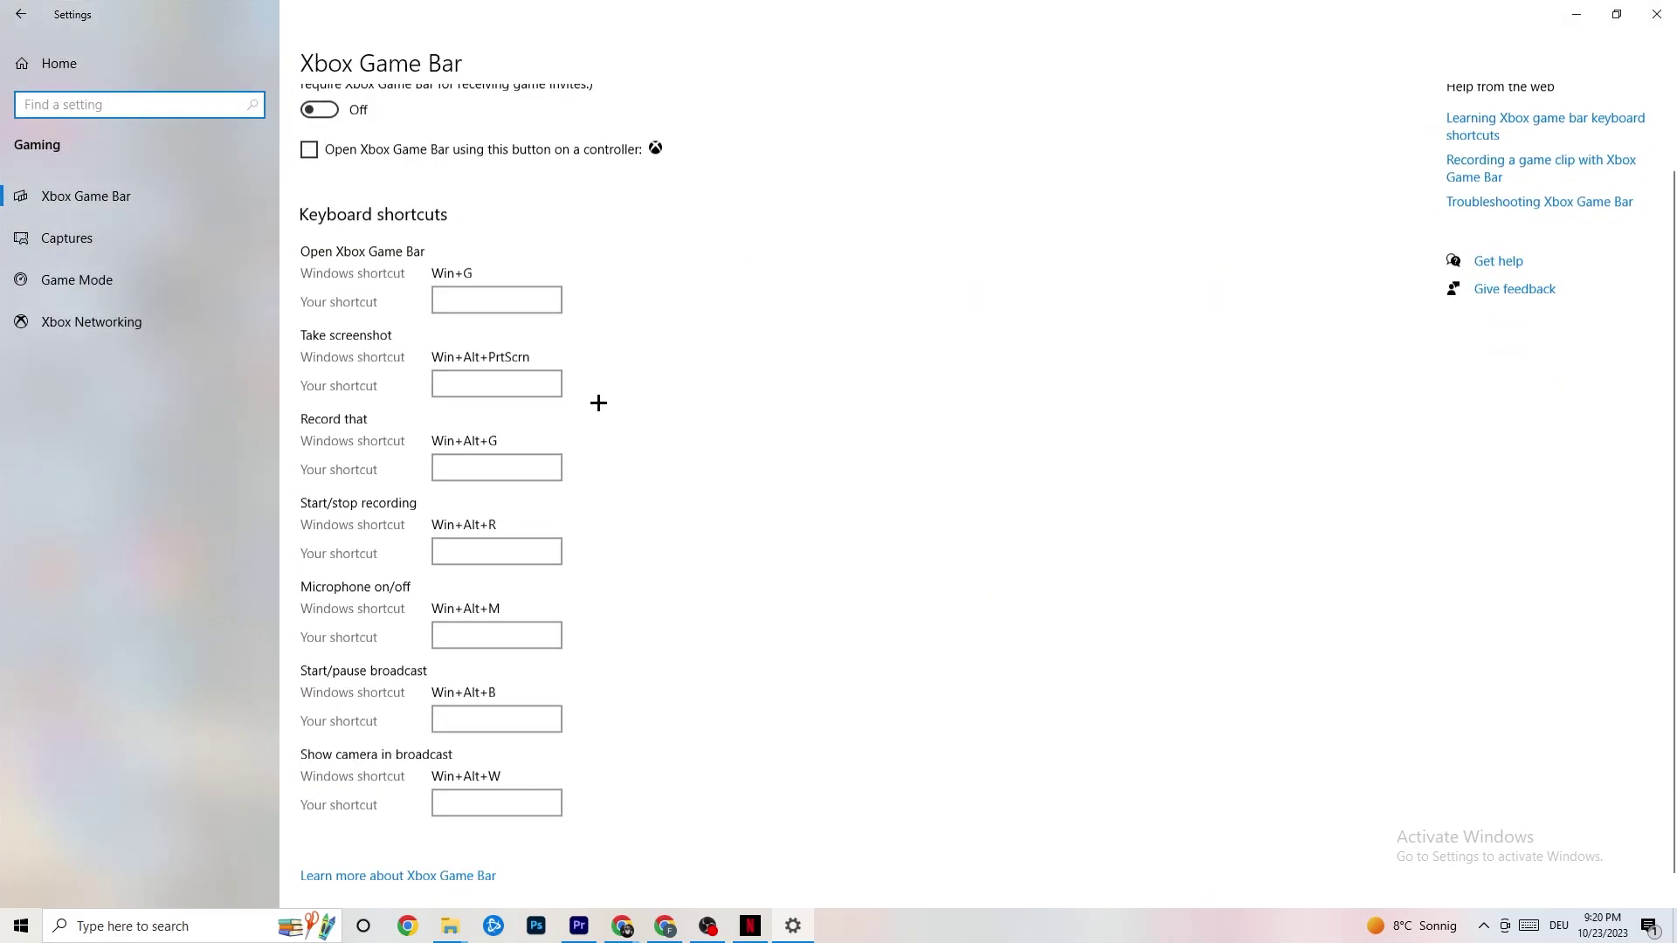
pyautogui.scroll(3, 621, 449)
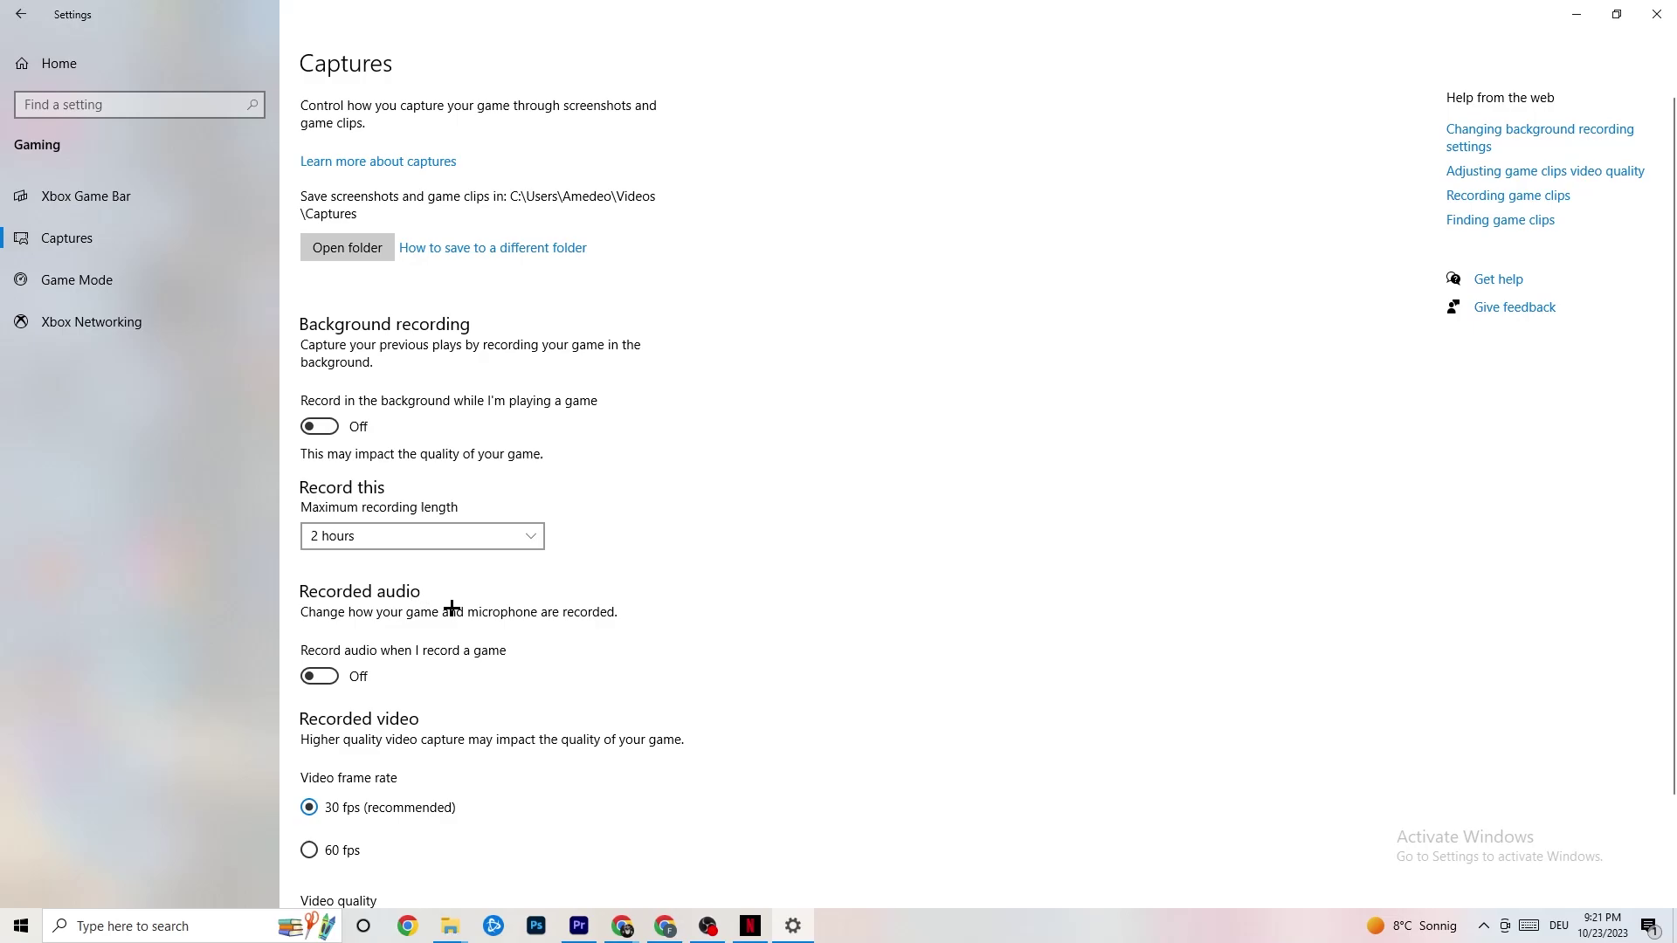
# Review the game capture recording options and the Game Mode setting, and go back to the Settings home page.
pyautogui.scroll(-2, 449, 606)
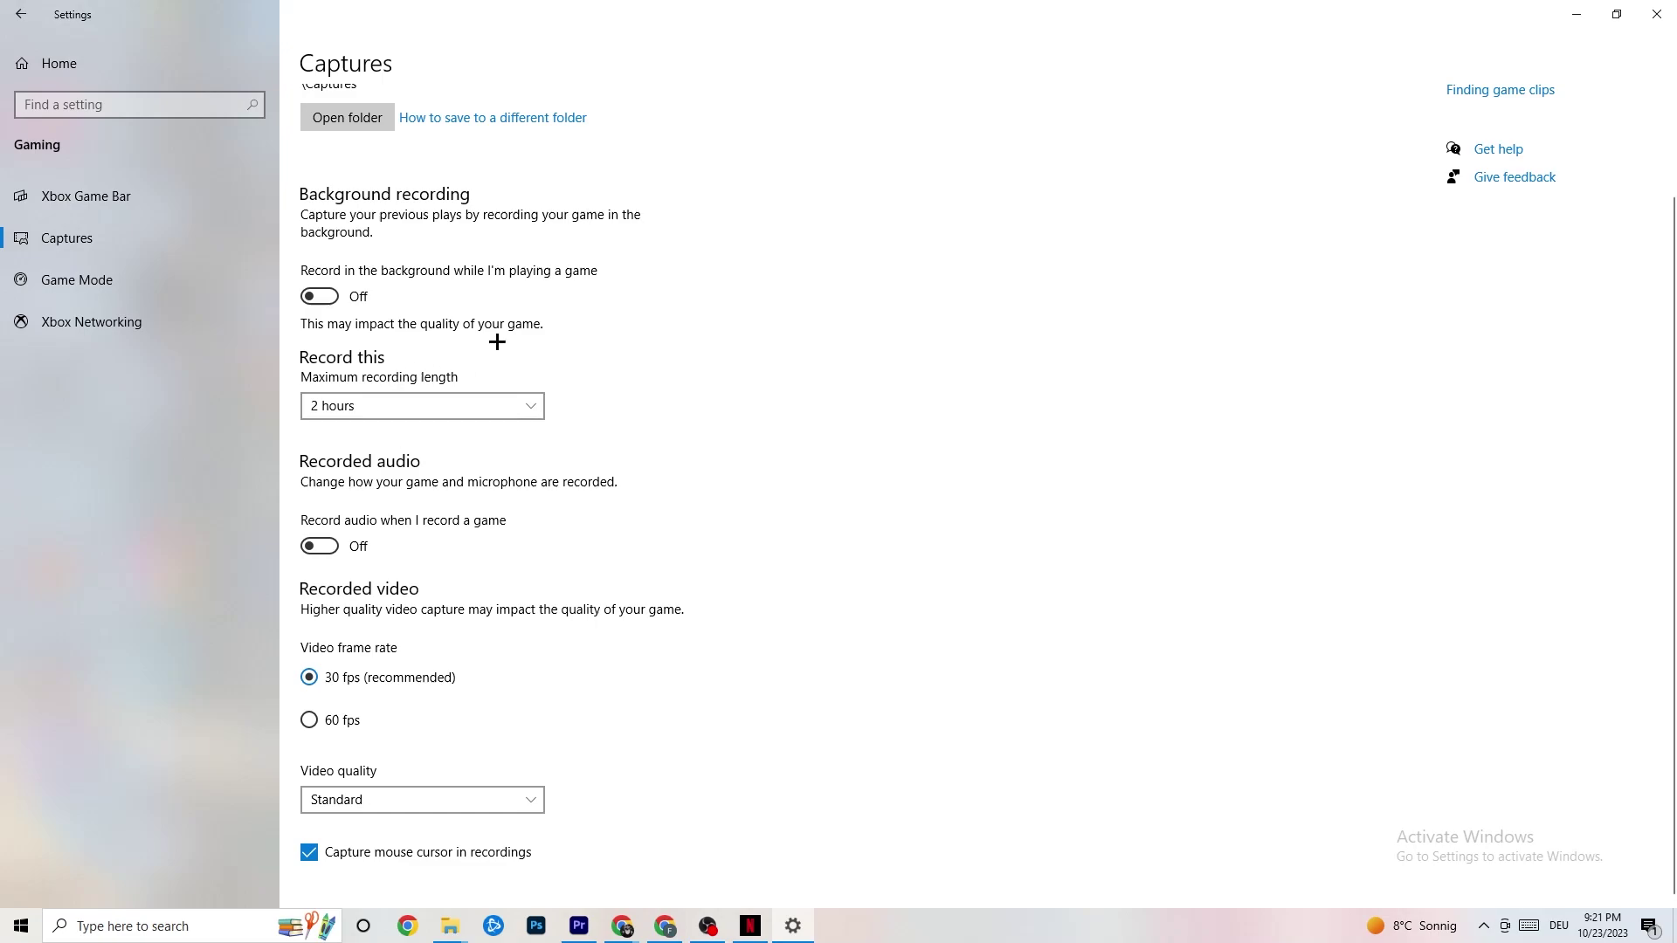
pyautogui.click(131, 288)
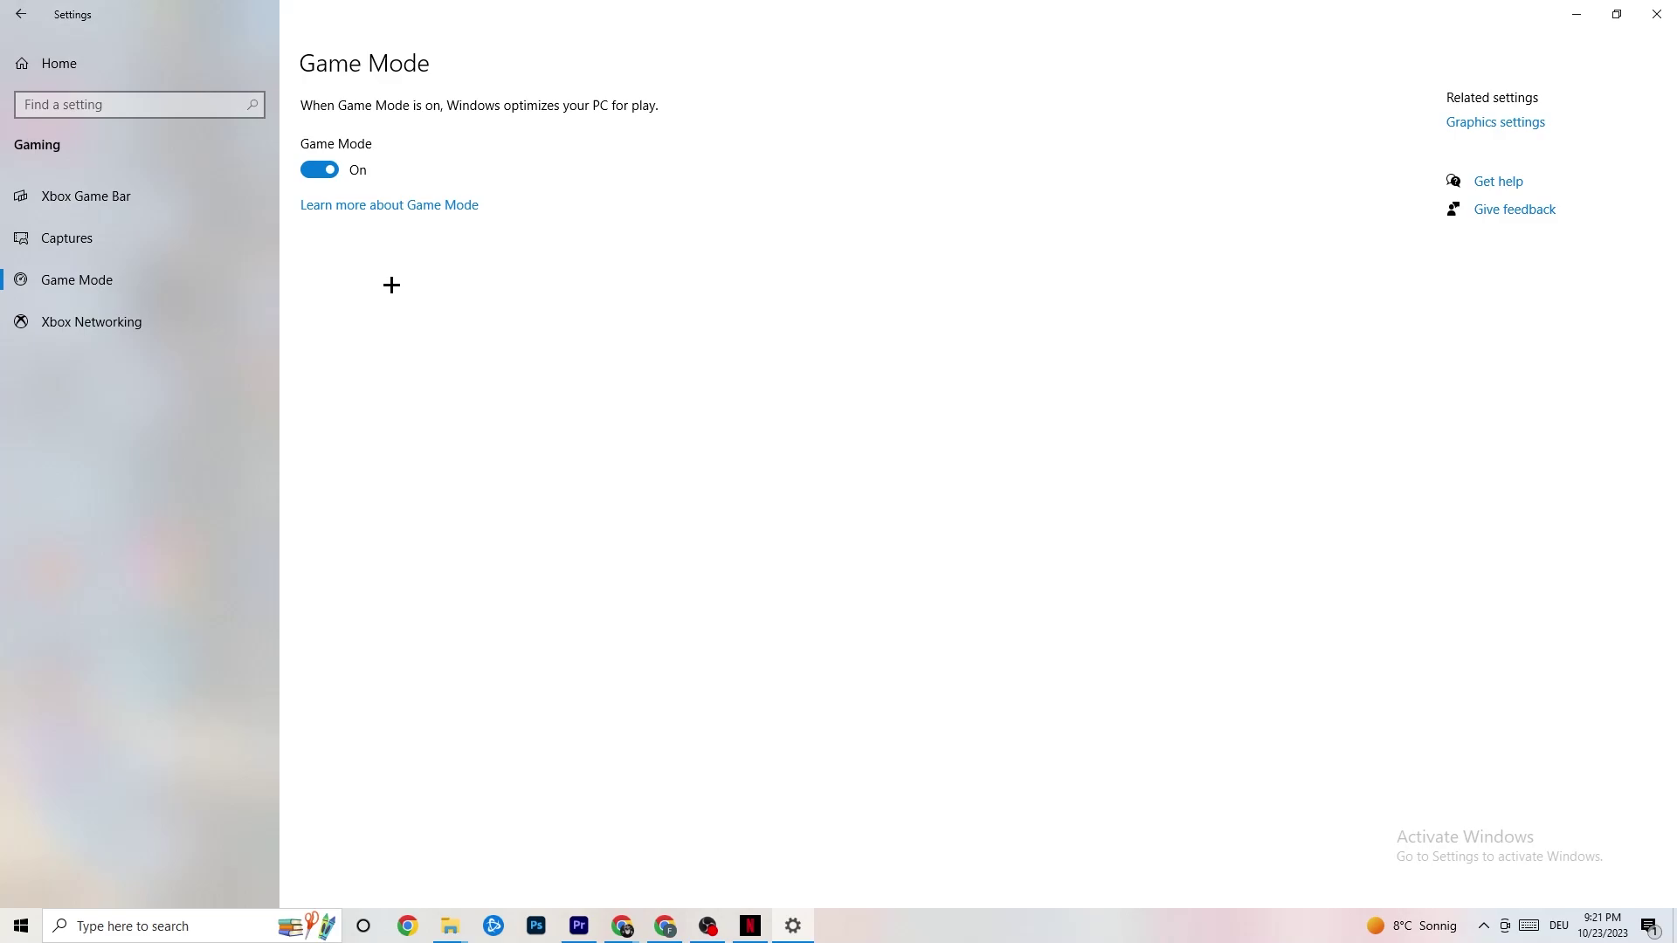
pyautogui.click(25, 14)
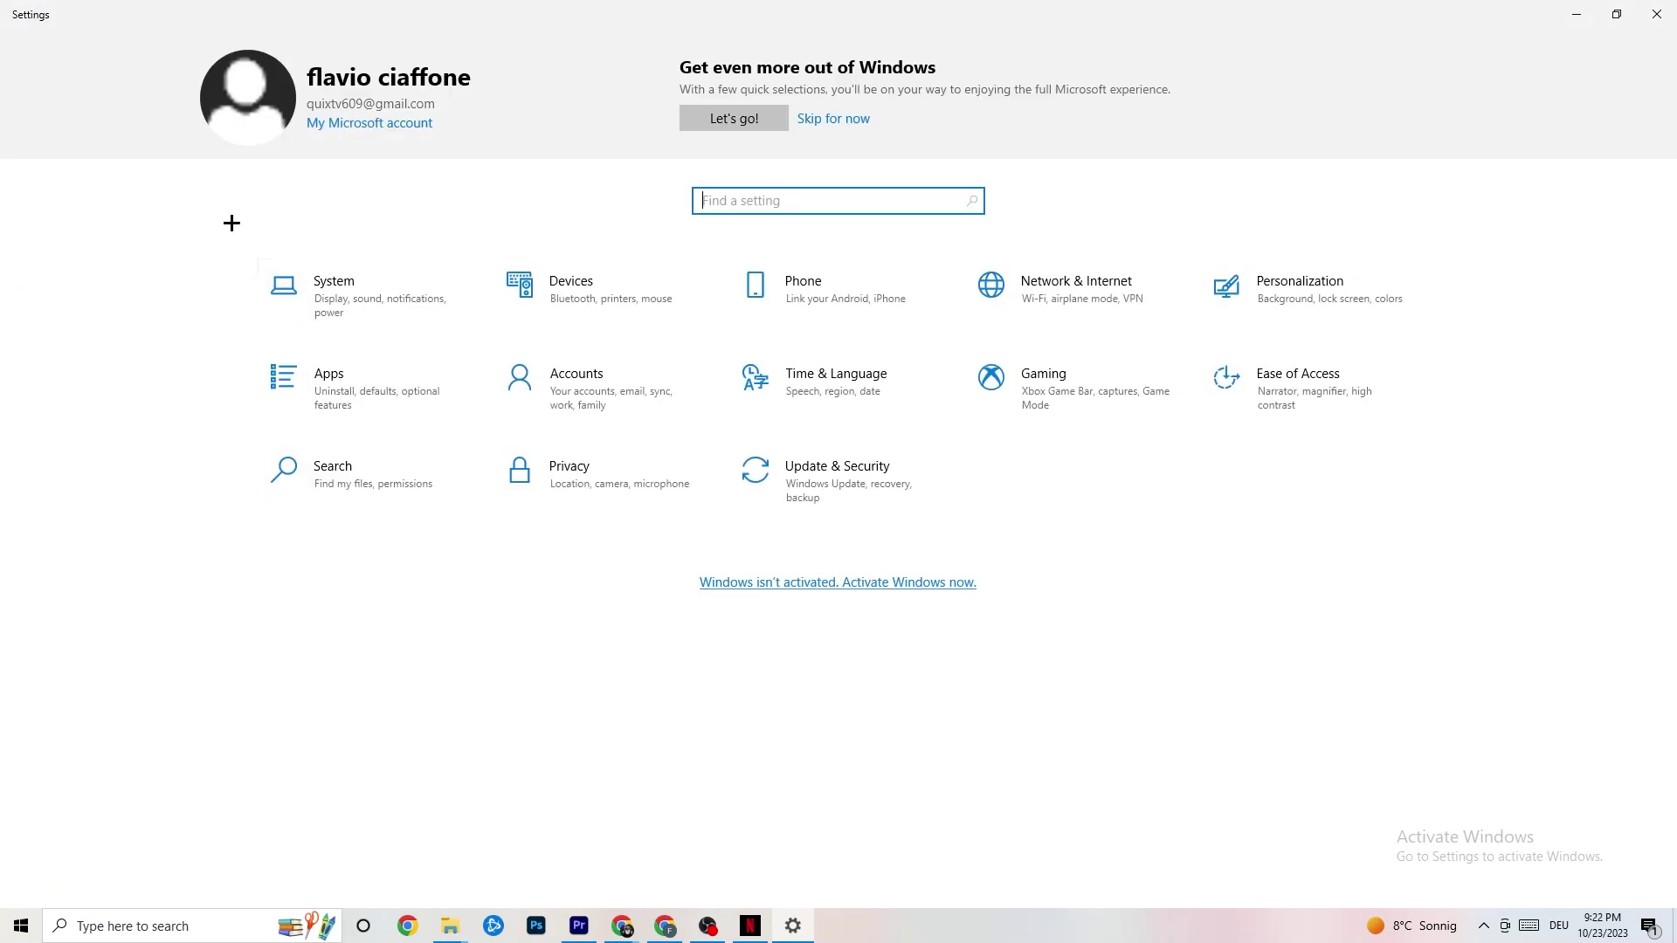
# Check the Windows Update status and the Troubleshoot page under Update & Security, and close Settings.
pyautogui.click(868, 495)
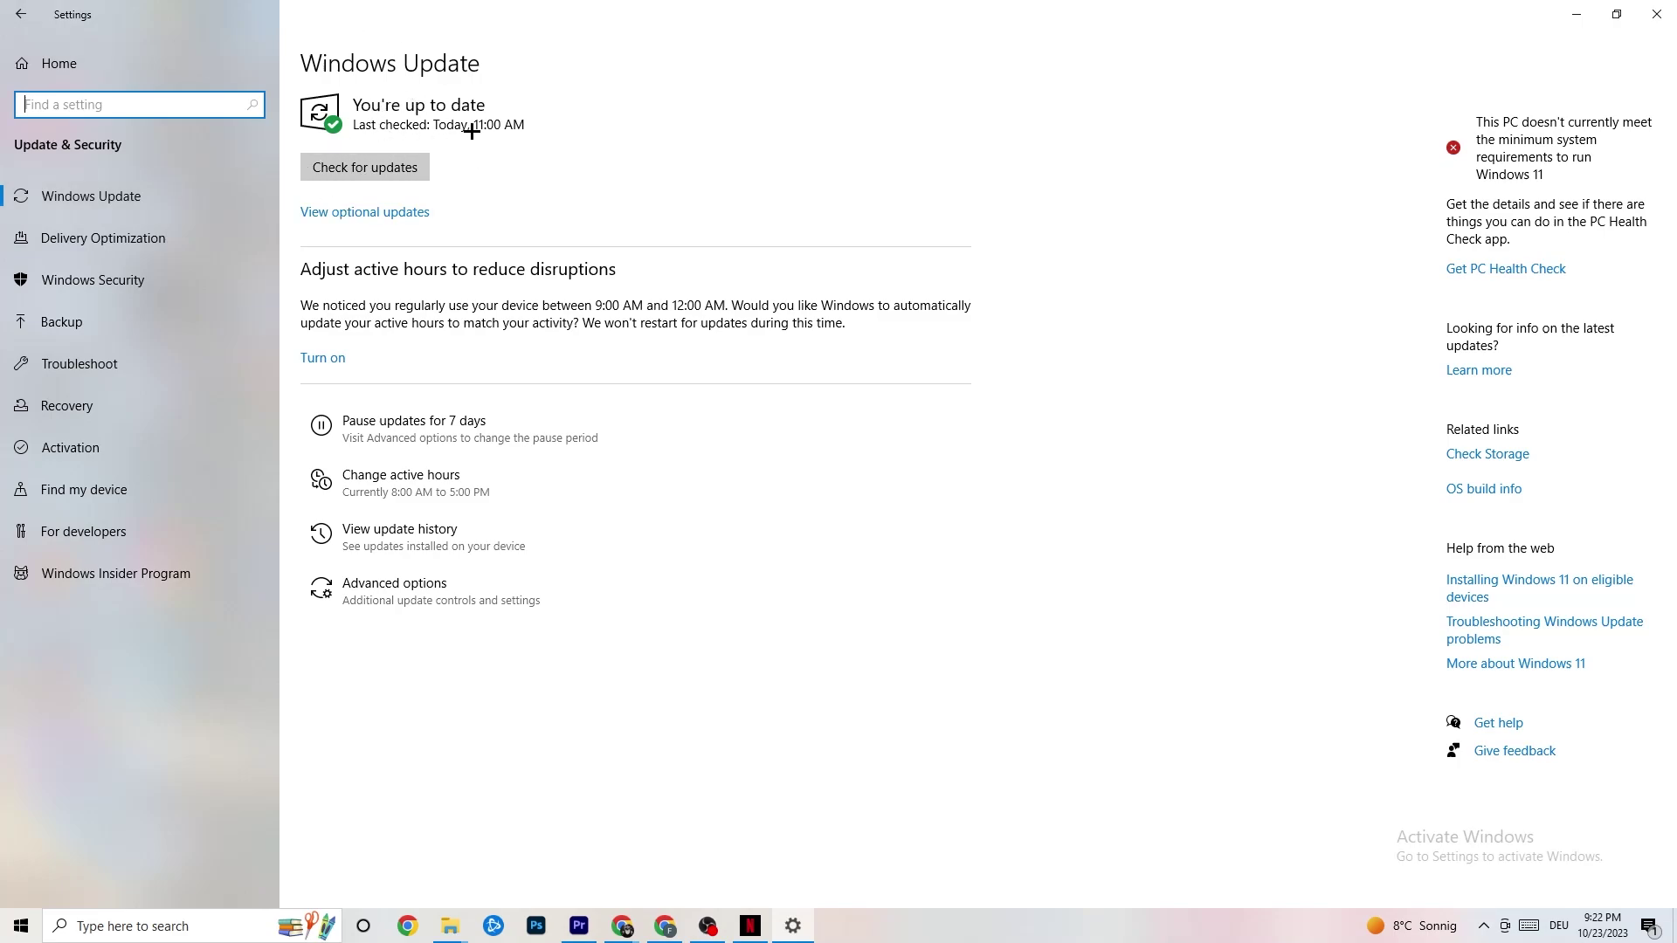
pyautogui.click(507, 129)
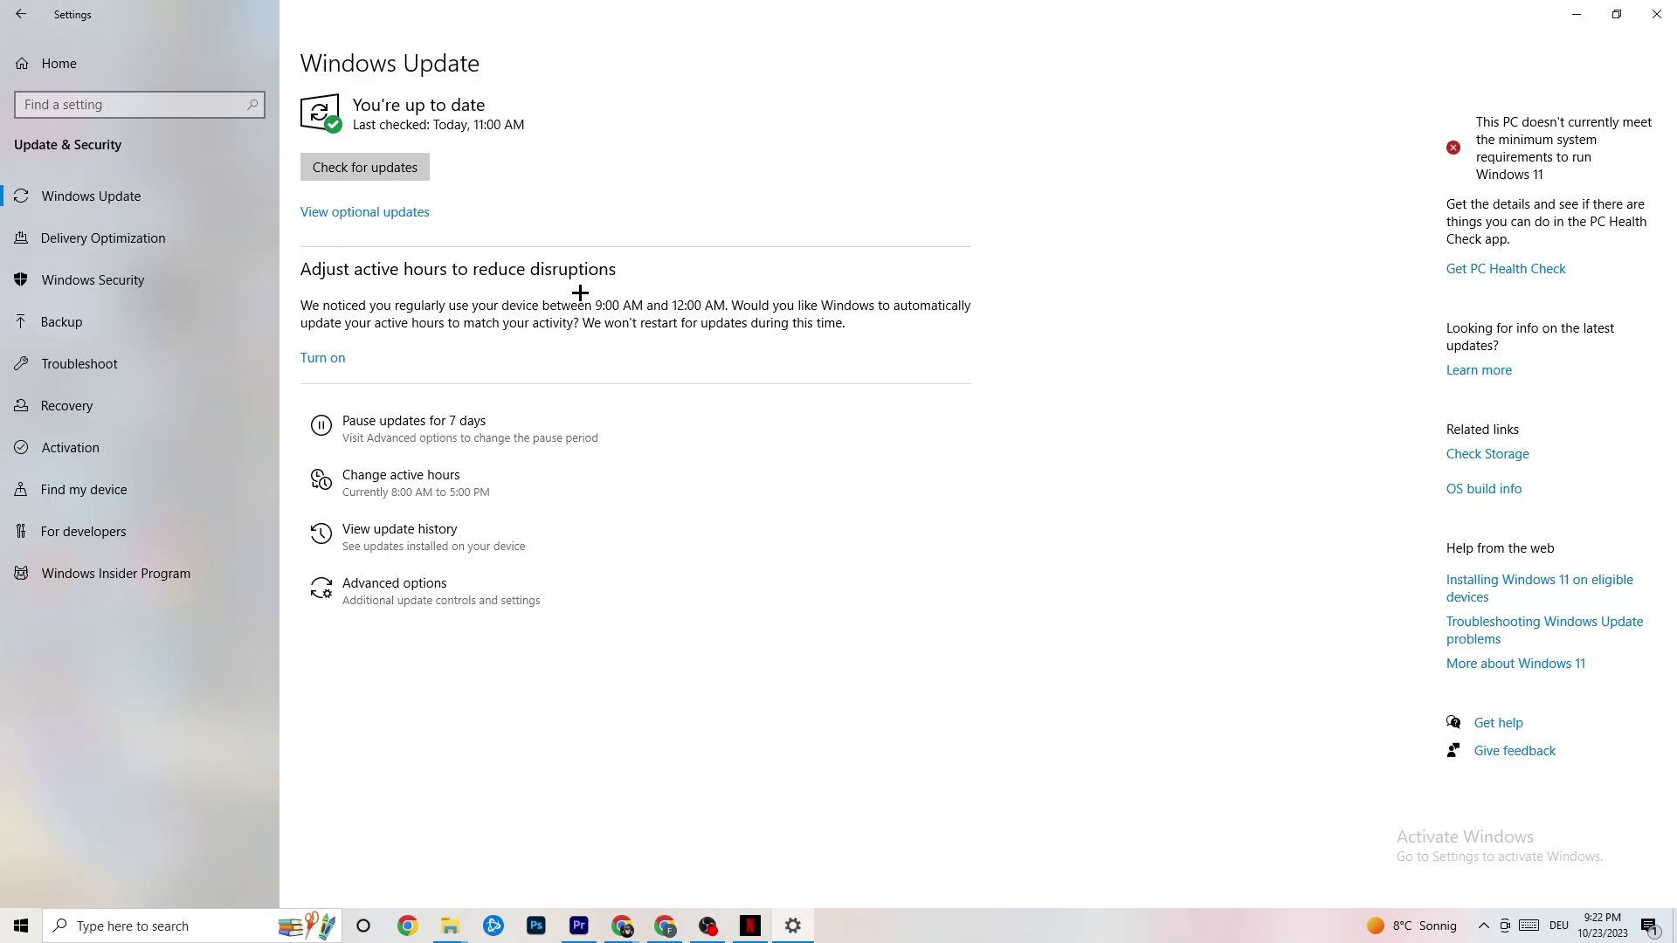
pyautogui.click(141, 365)
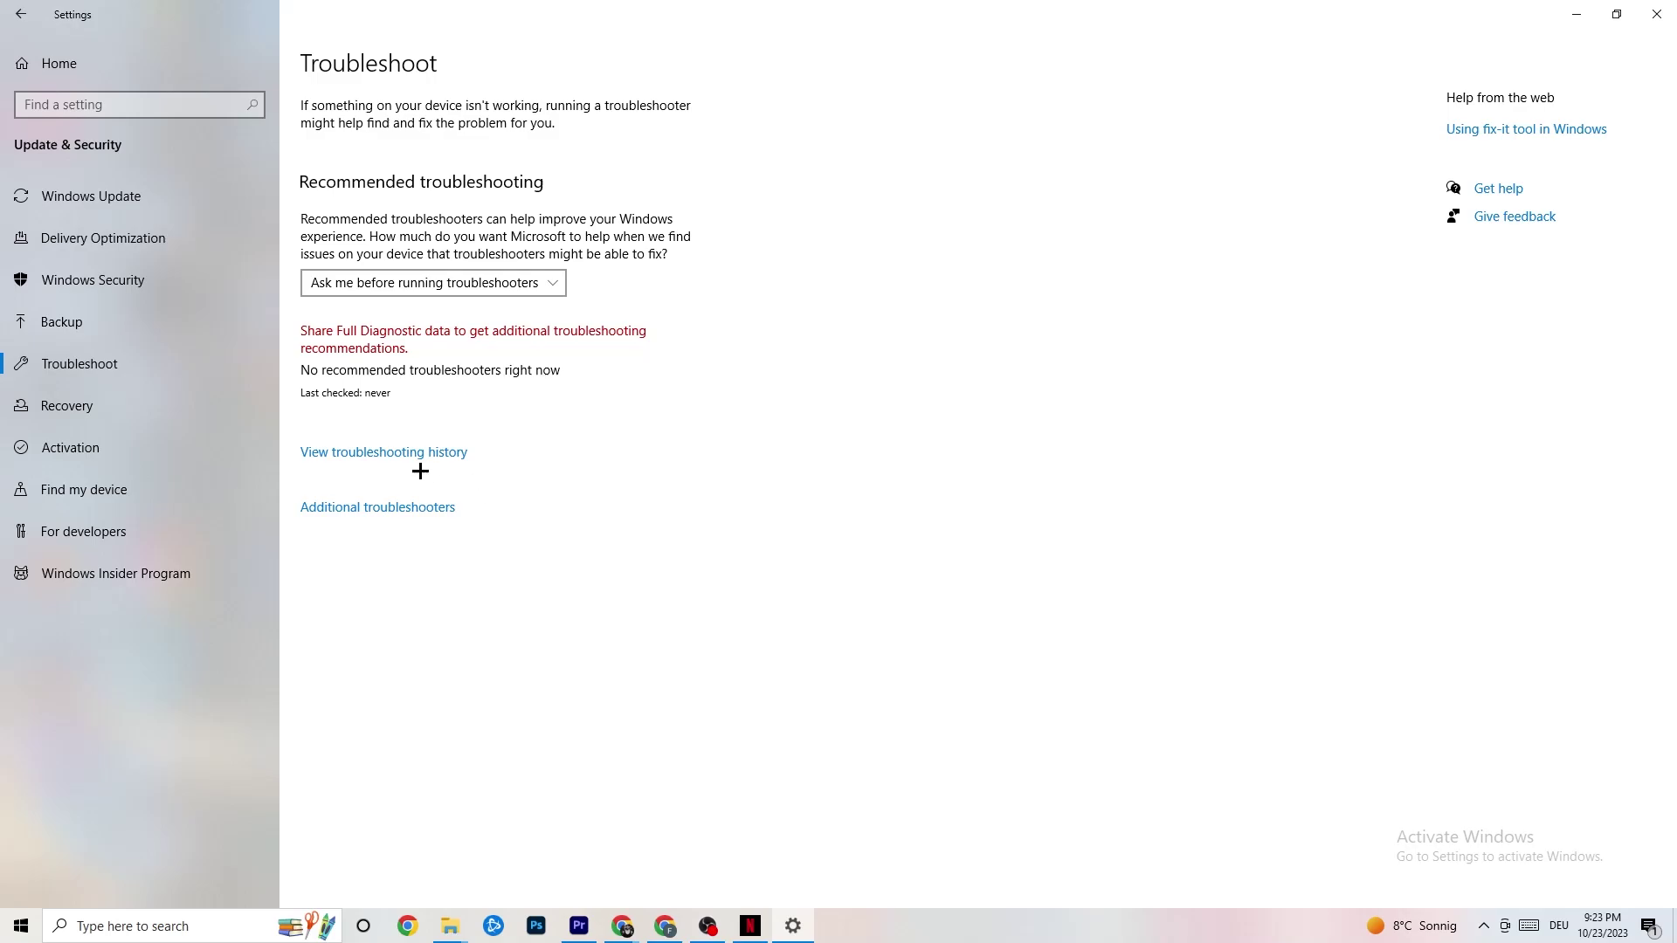
pyautogui.click(1657, 14)
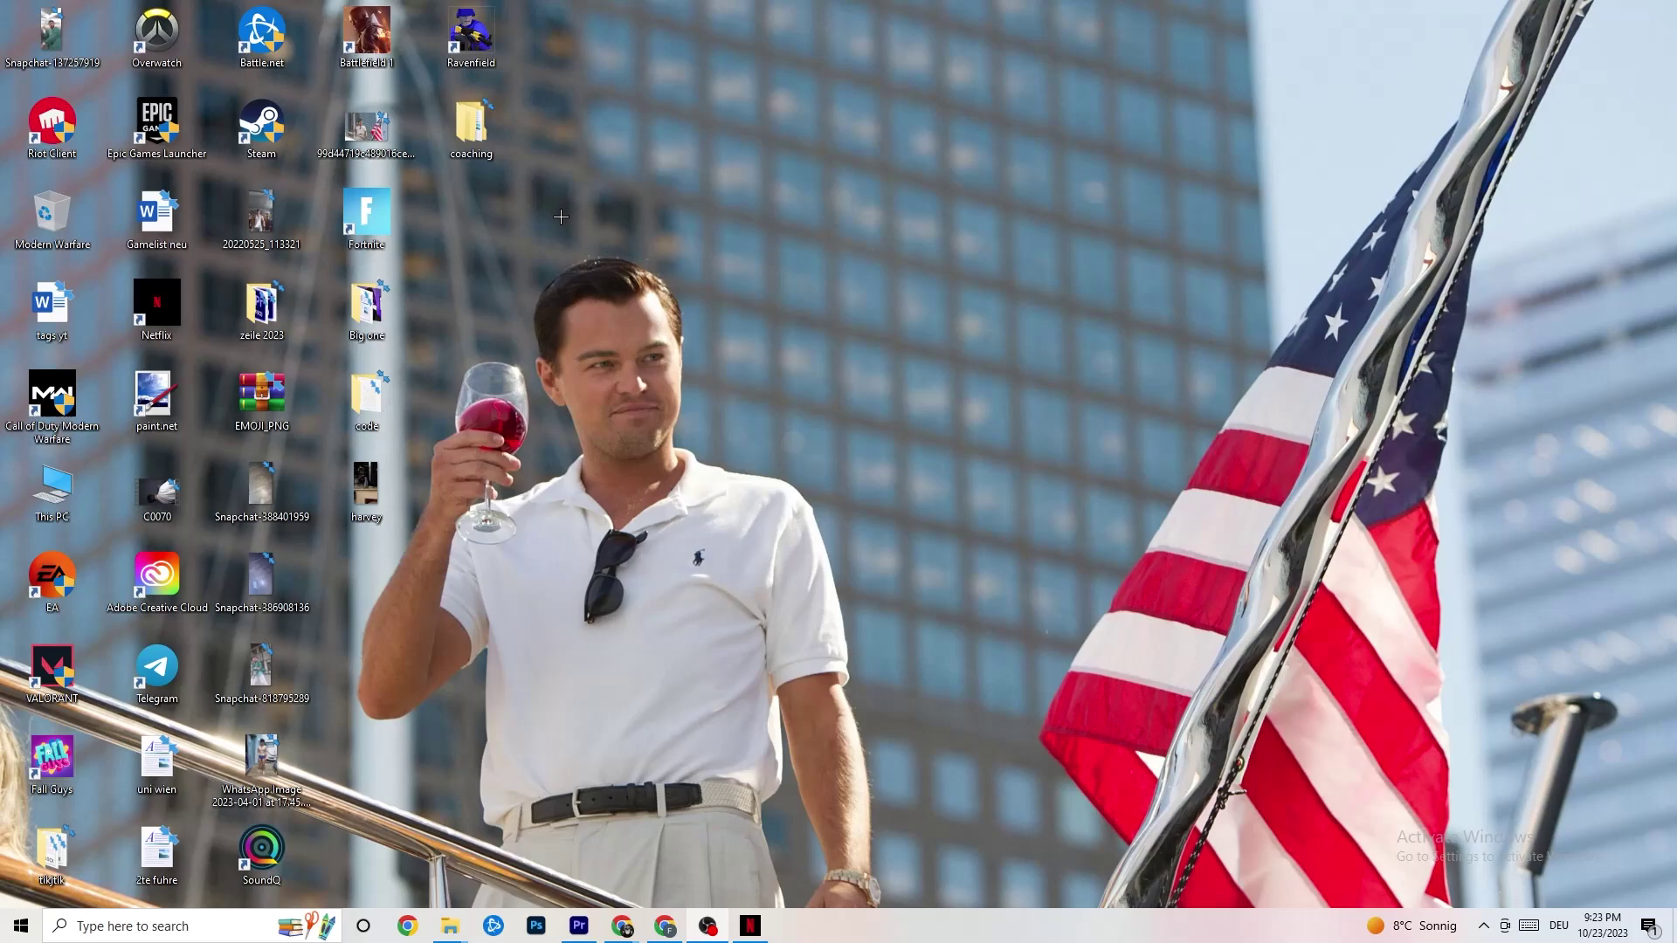
# Move the Steam shortcut out of the icon grid to an empty area in the middle of the desktop.
pyautogui.moveTo(266, 131); pyautogui.dragTo(928, 323)
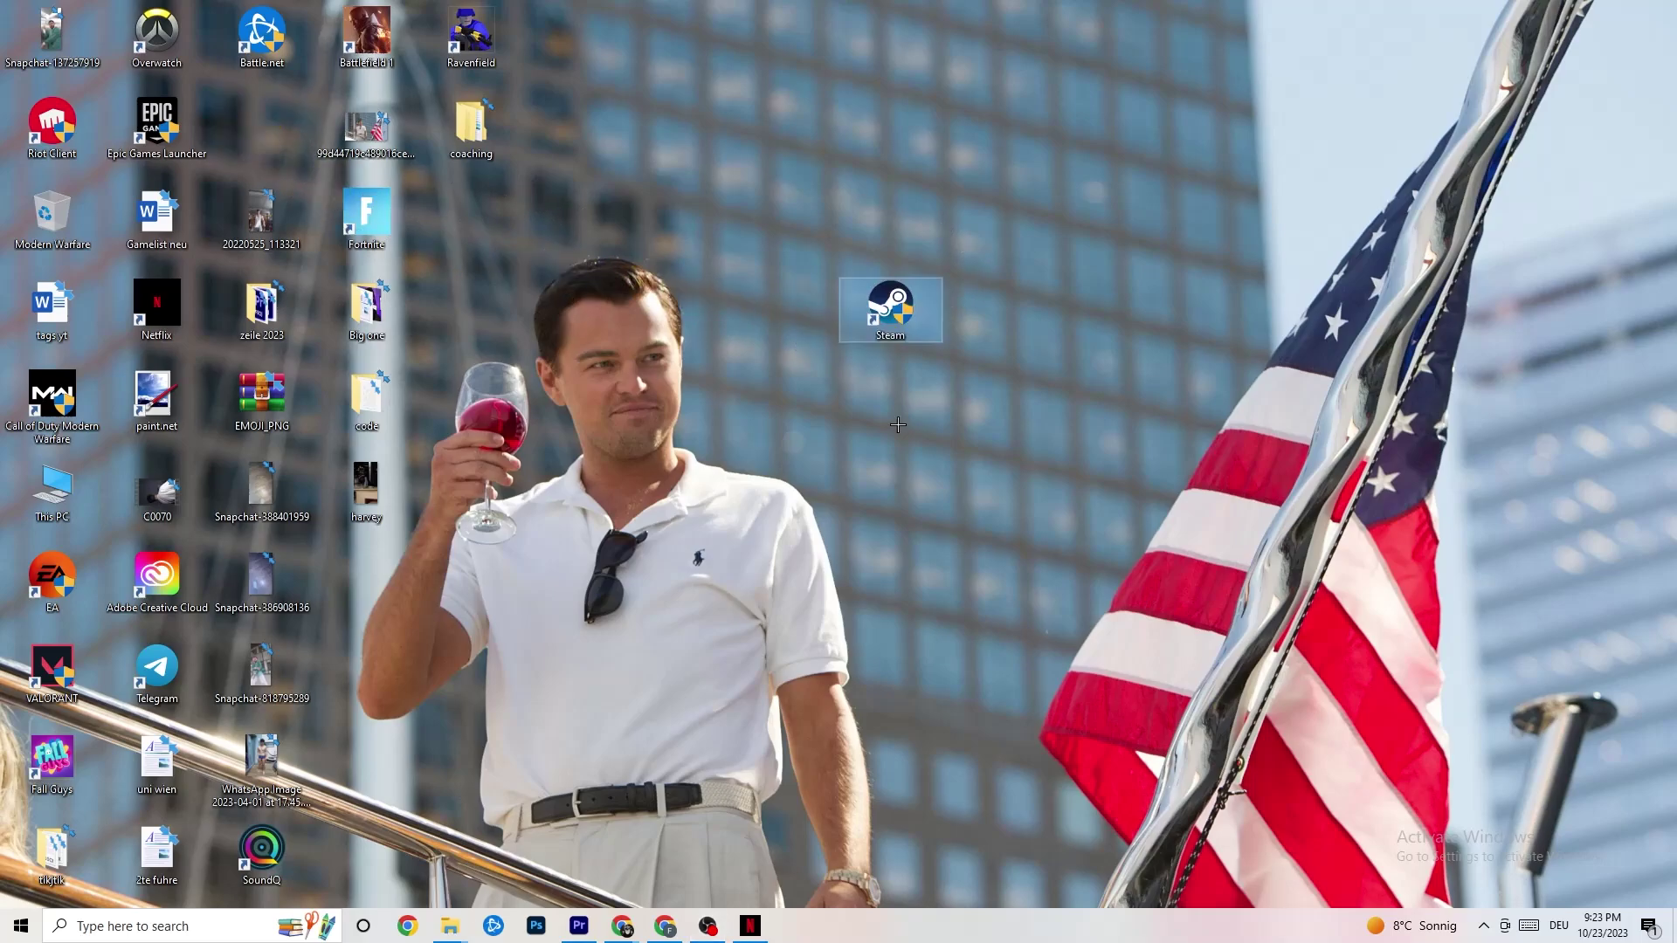
pyautogui.rightClick(890, 319)
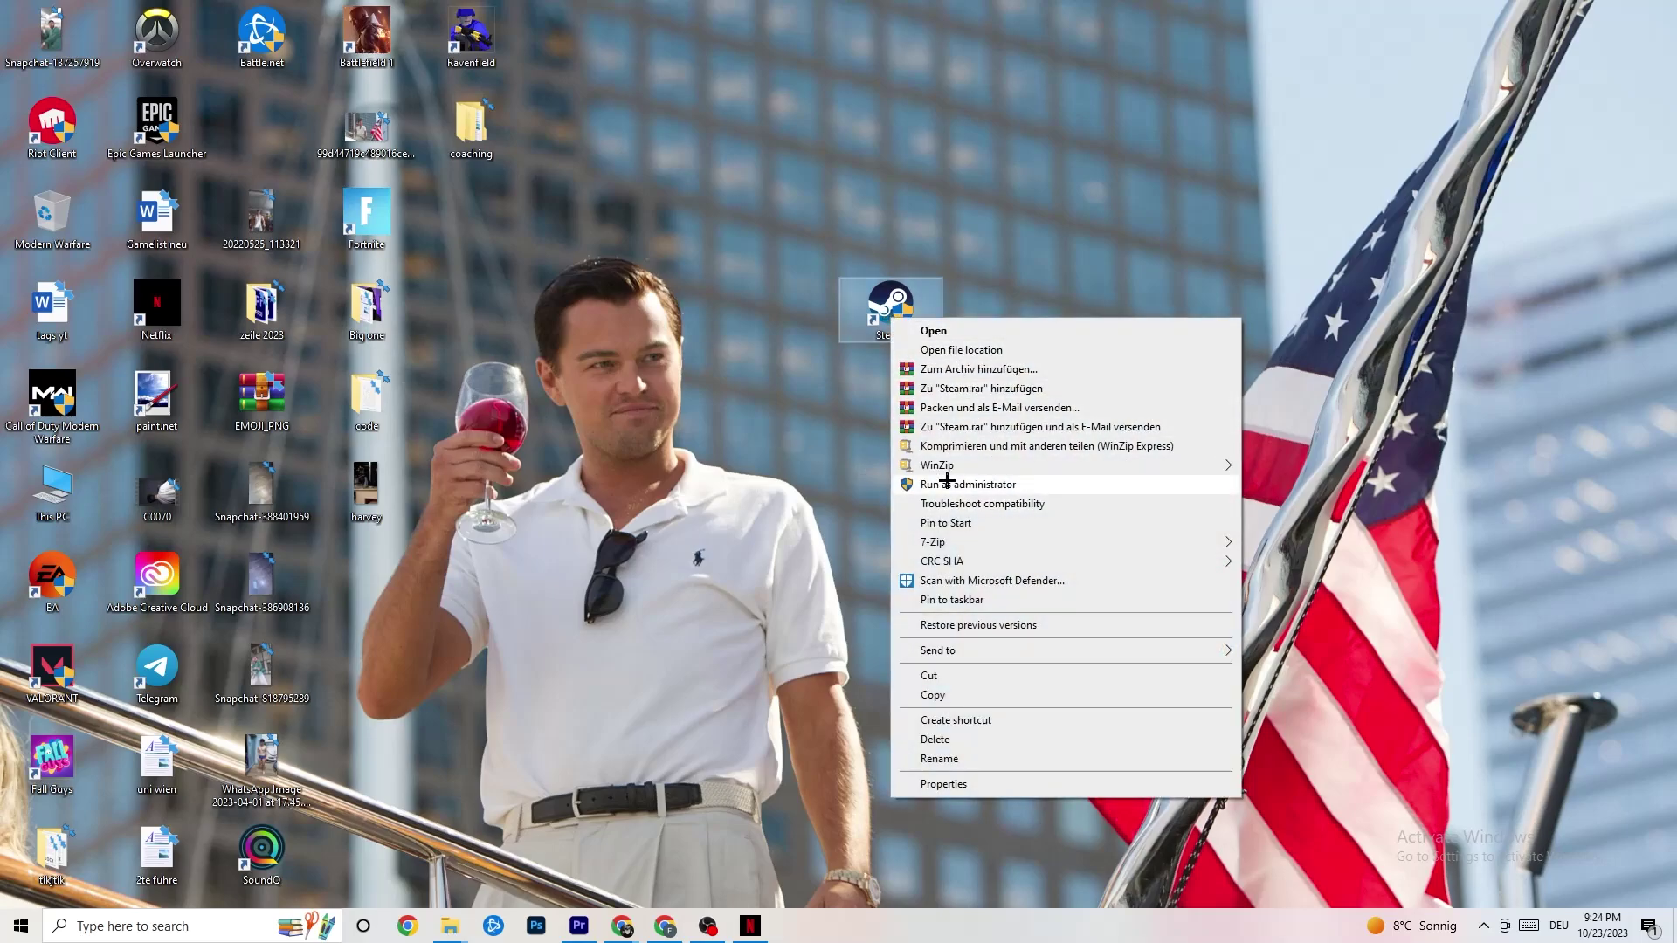
pyautogui.click(728, 441)
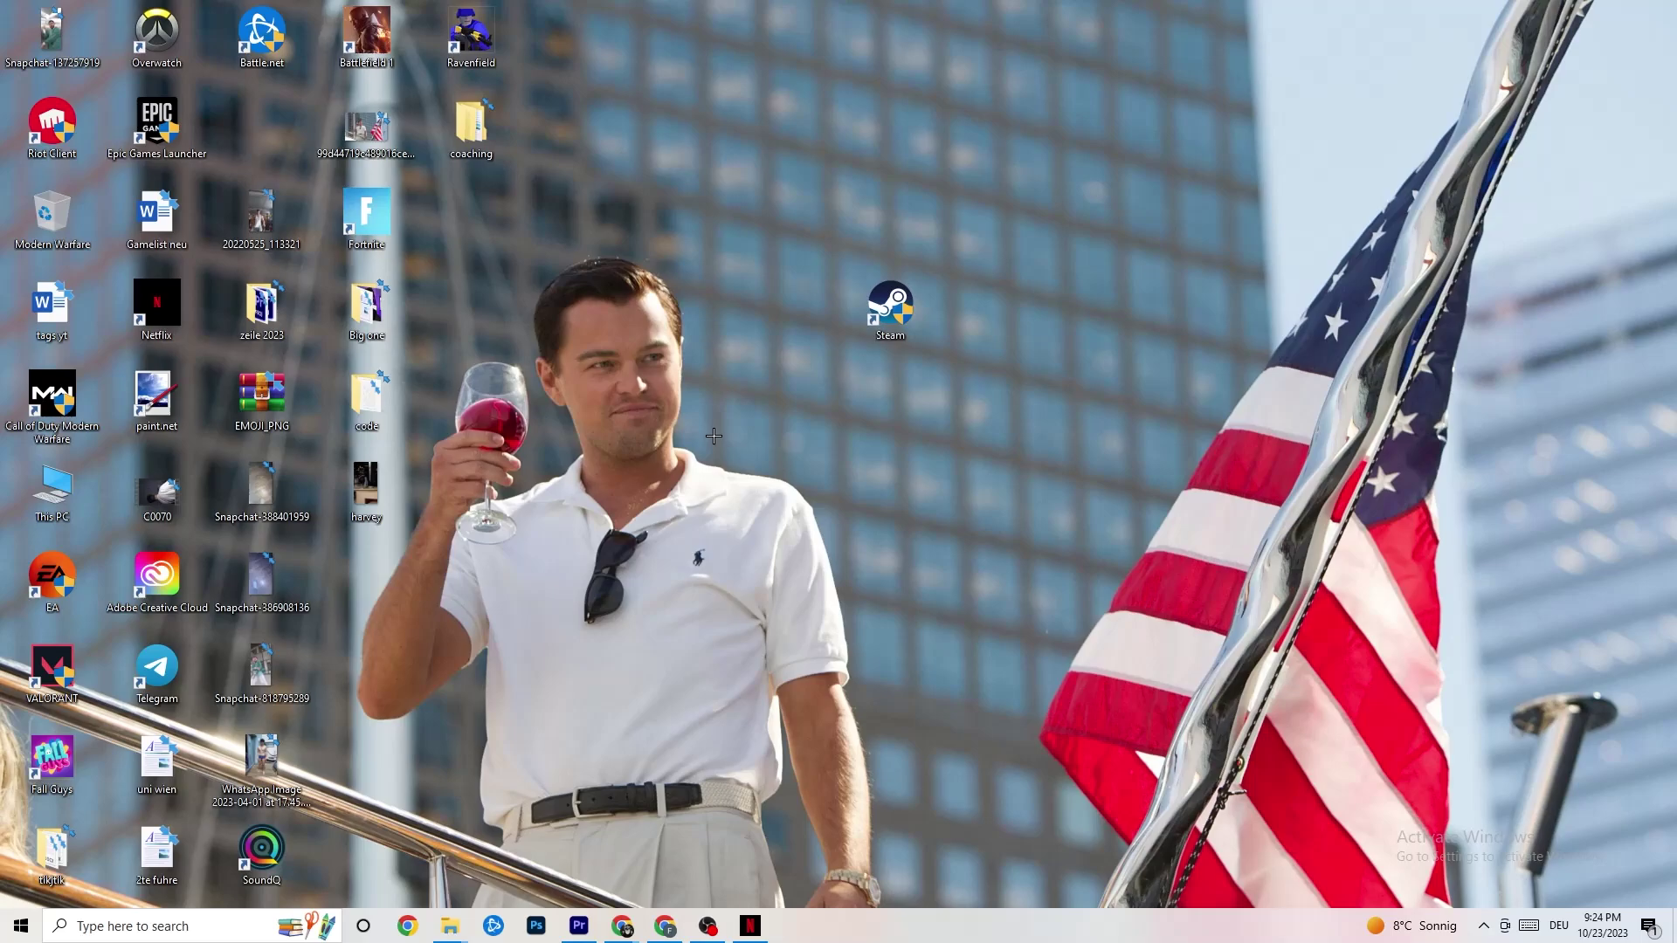
pyautogui.moveTo(880, 303); pyautogui.dragTo(775, 305)
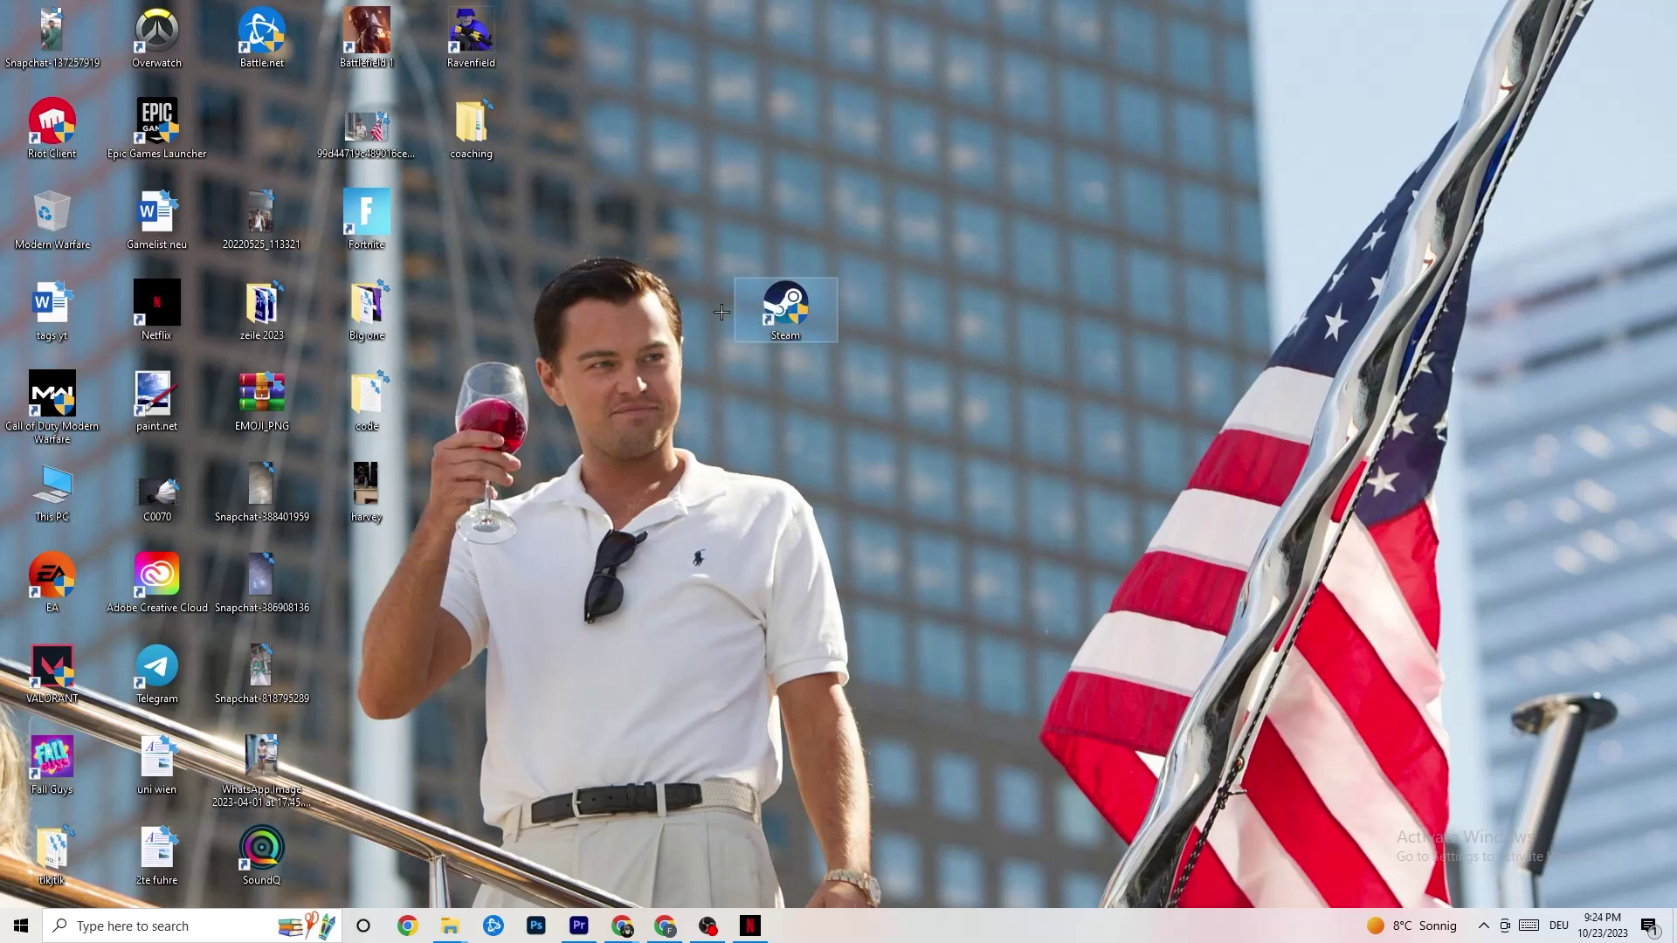
# Open the Steam shortcut's properties and show its compatibility settings.
pyautogui.rightClick(772, 315)
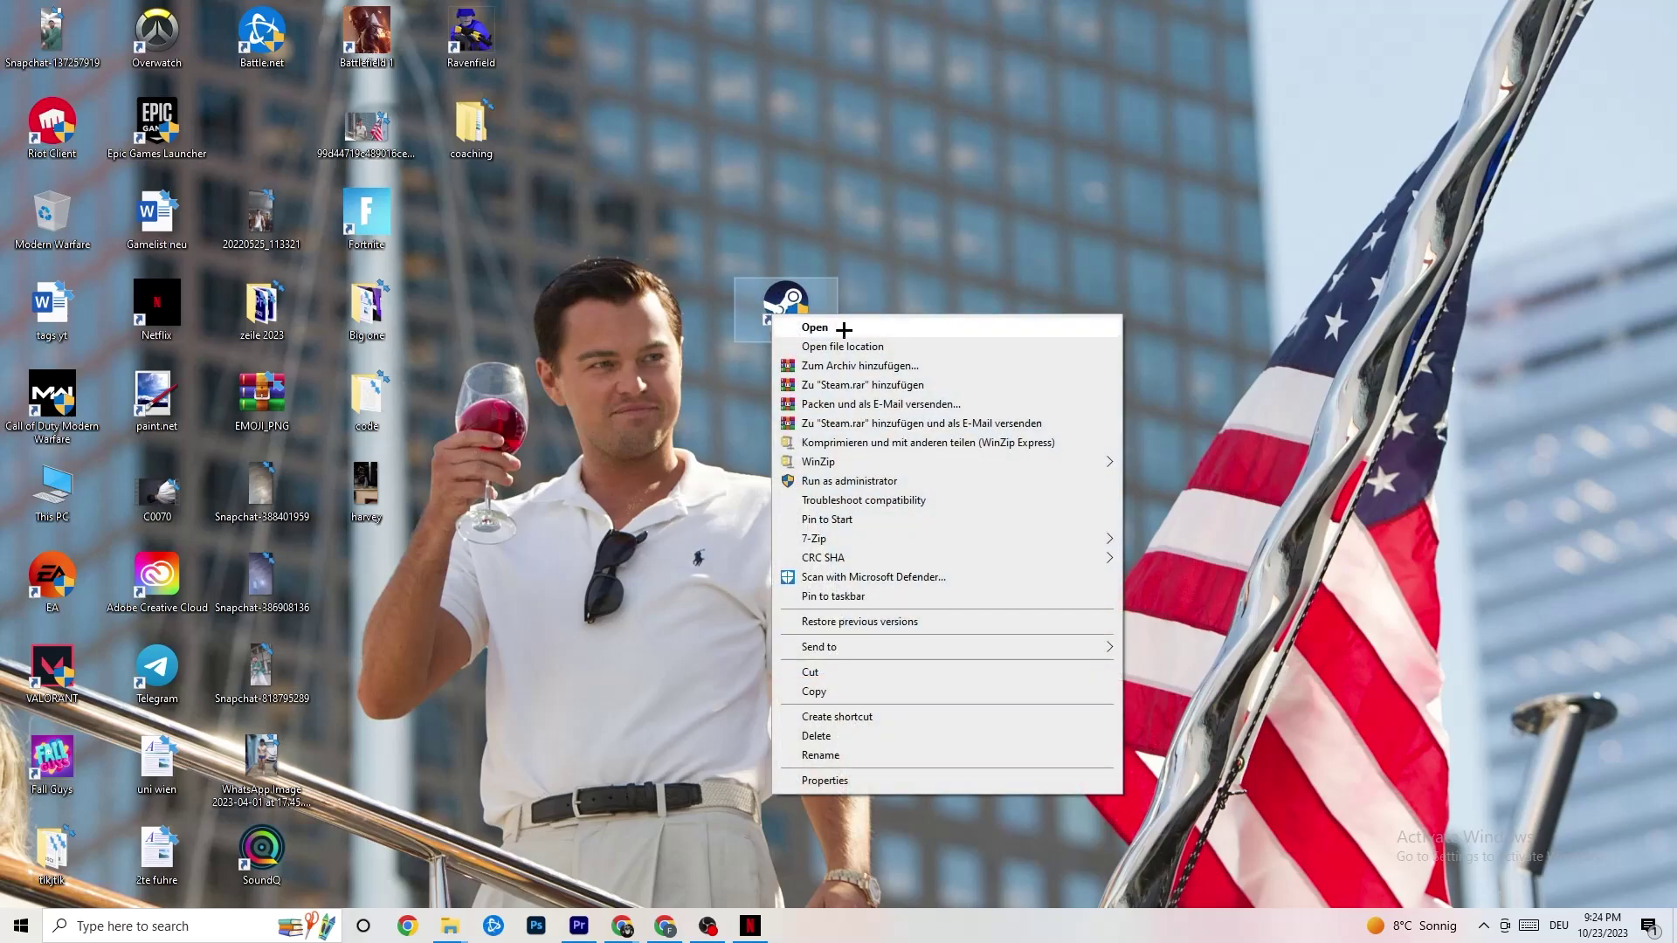
pyautogui.click(854, 782)
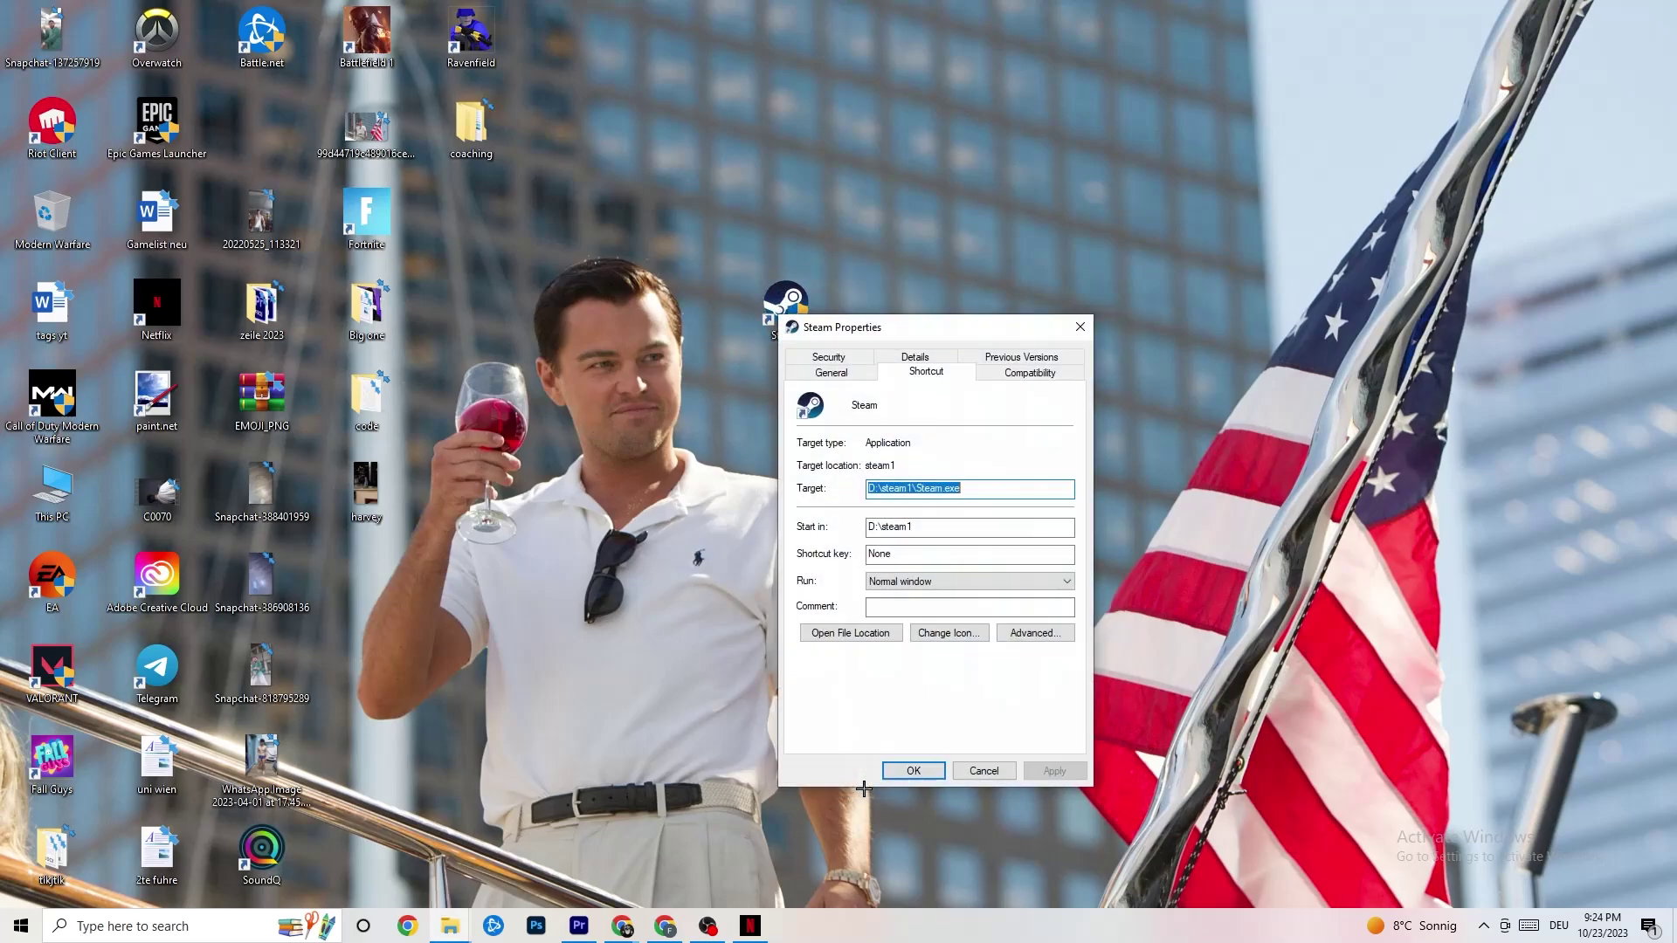
pyautogui.moveTo(920, 354); pyautogui.dragTo(679, 115)
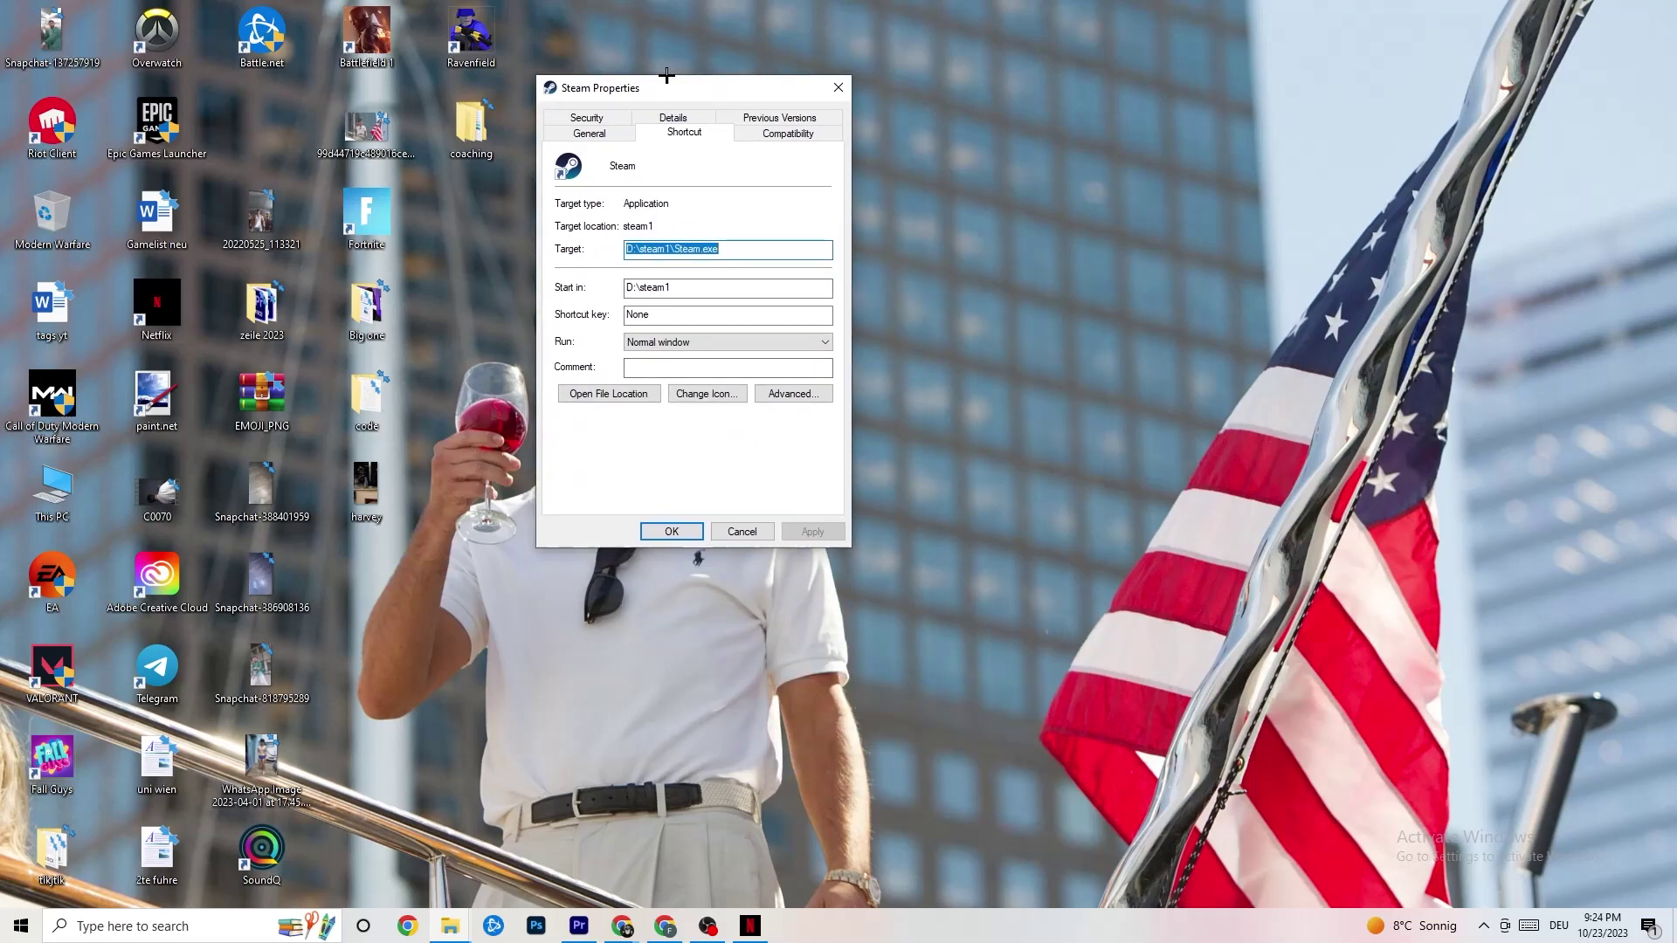
pyautogui.click(766, 132)
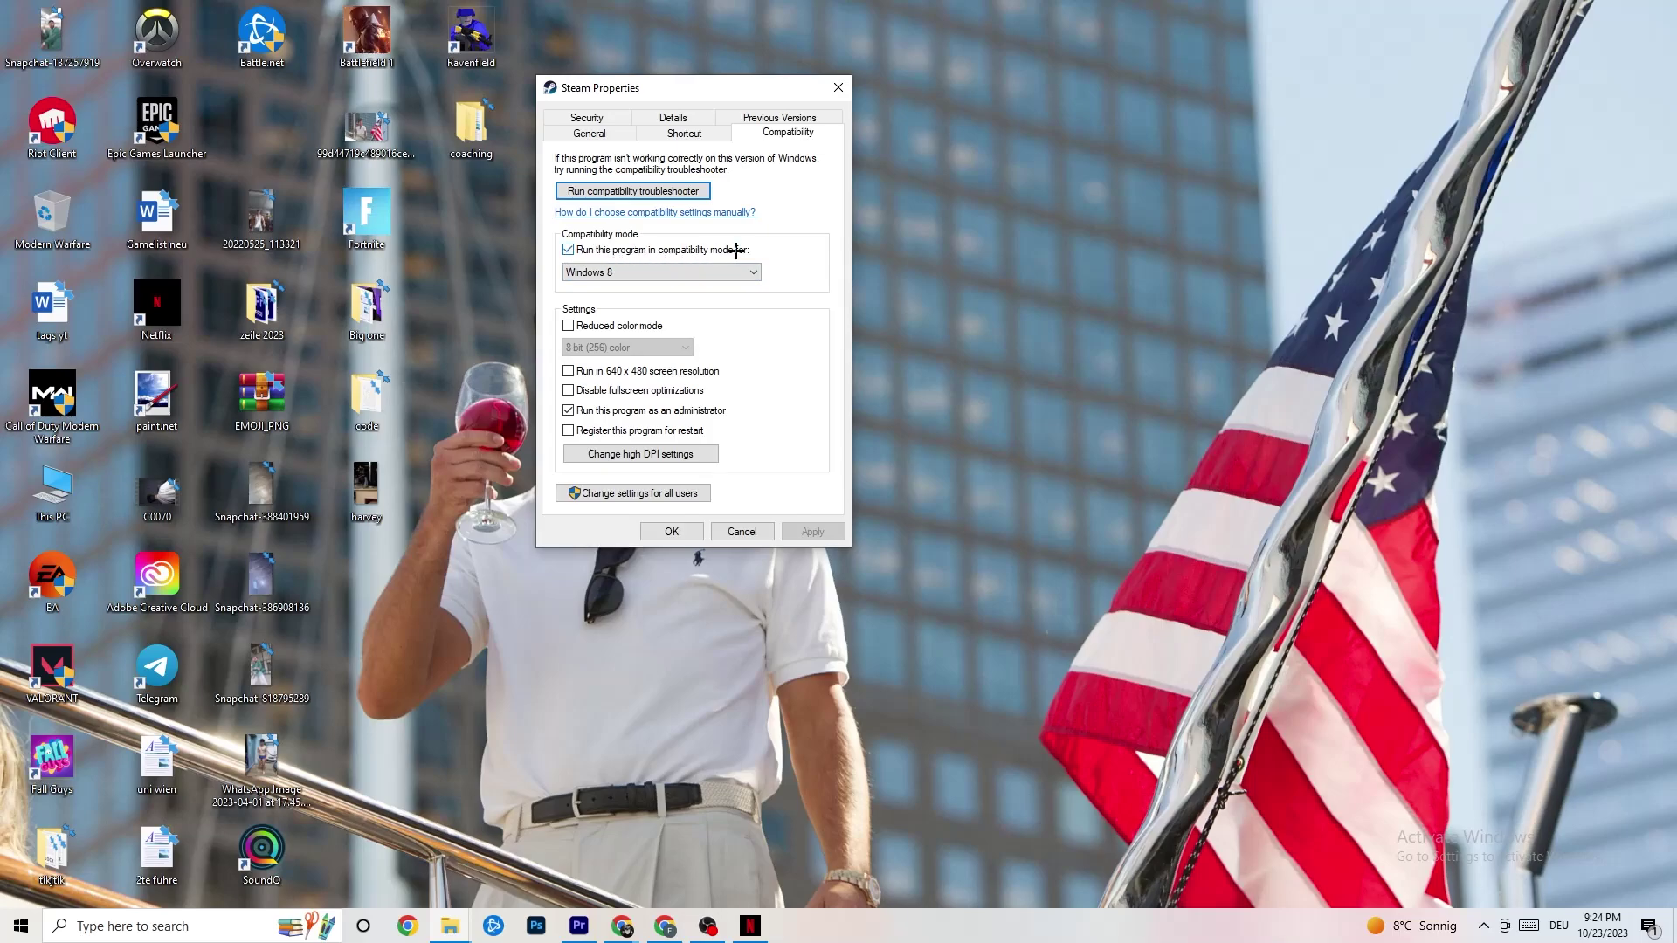
# Review the compatibility mode choices for Steam, keep Windows 8 selected, and accept the properties.
pyautogui.click(712, 271)
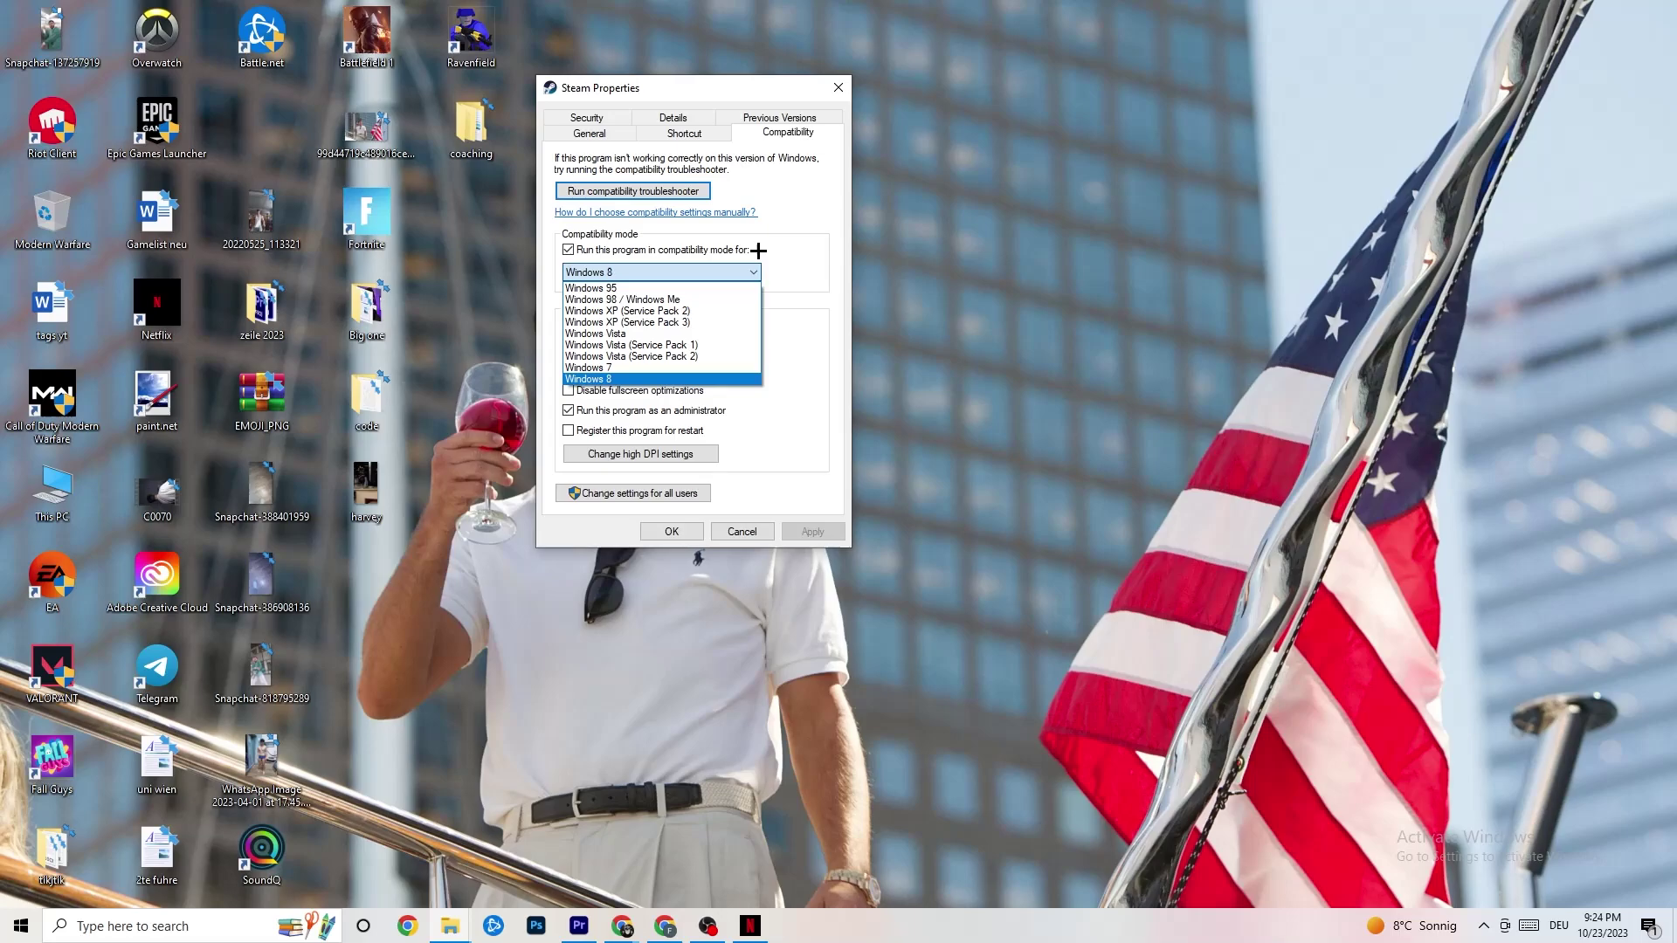
pyautogui.click(760, 250)
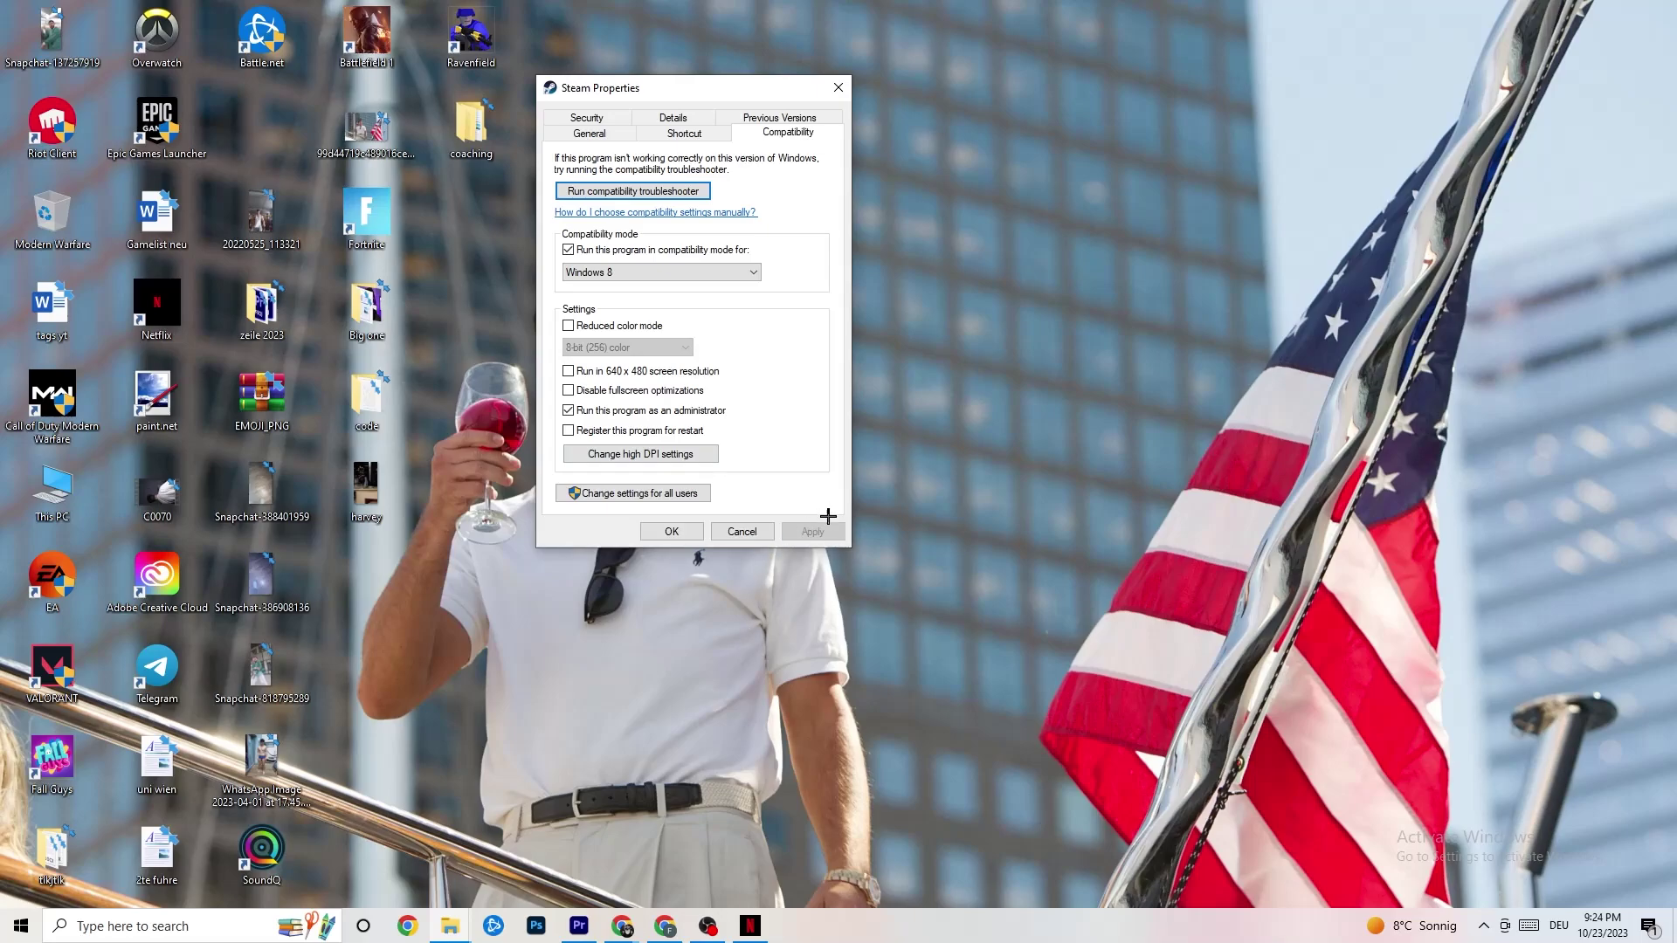
pyautogui.click(672, 531)
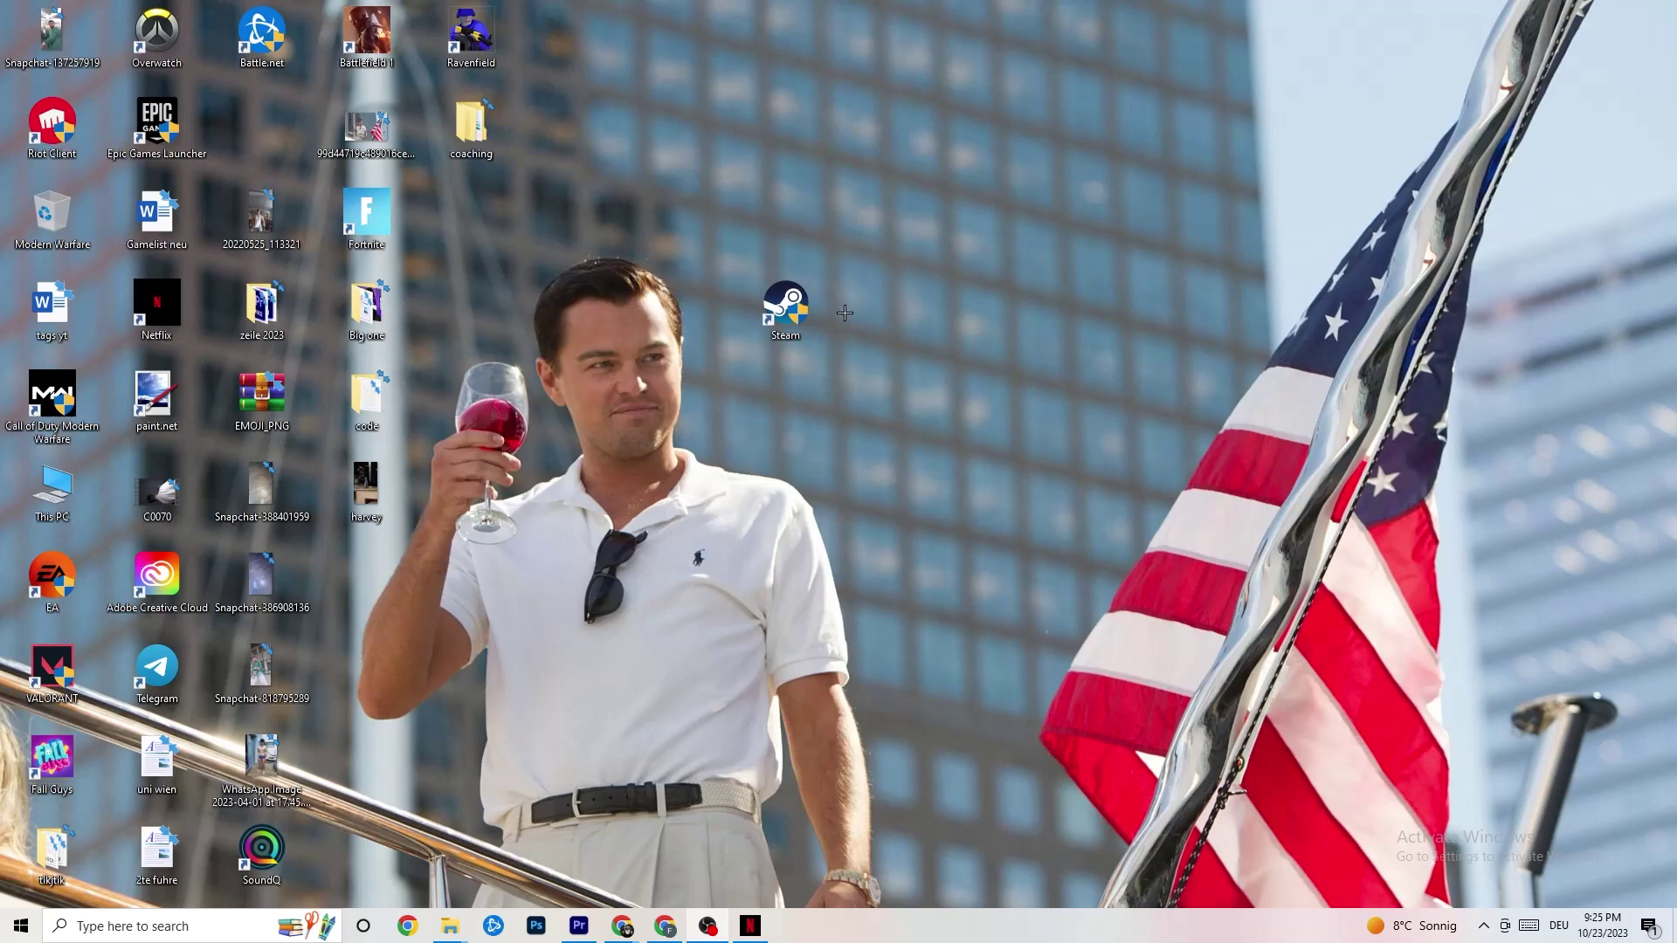
pyautogui.rightClick(810, 330)
pyautogui.rightClick(830, 172)
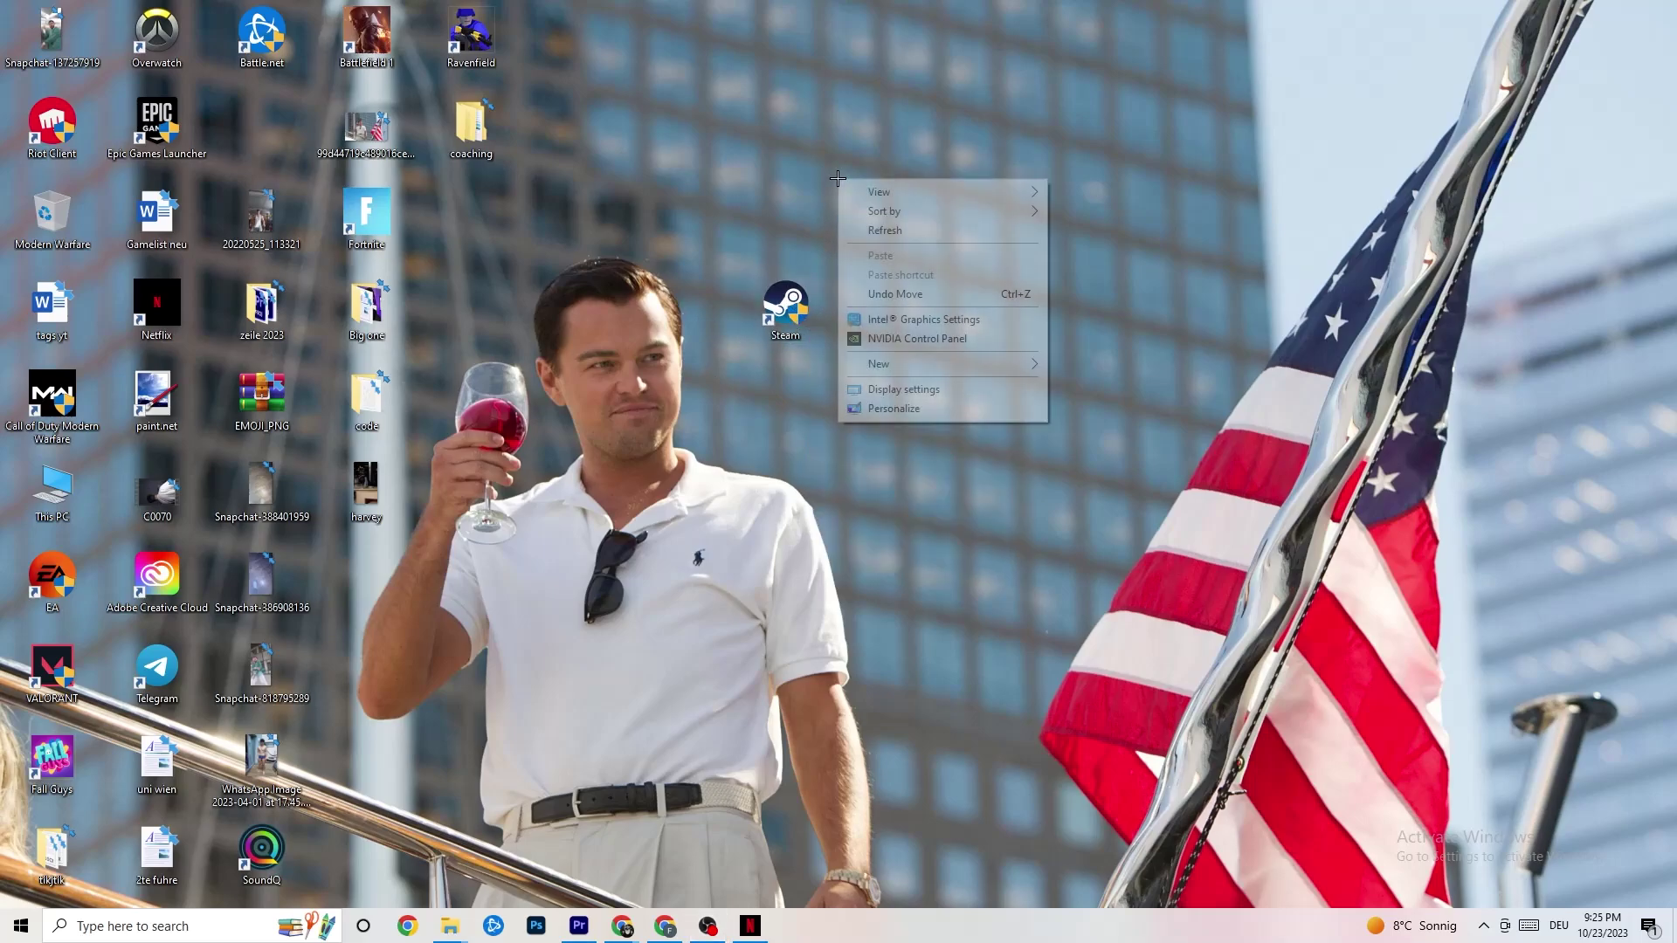
pyautogui.click(668, 116)
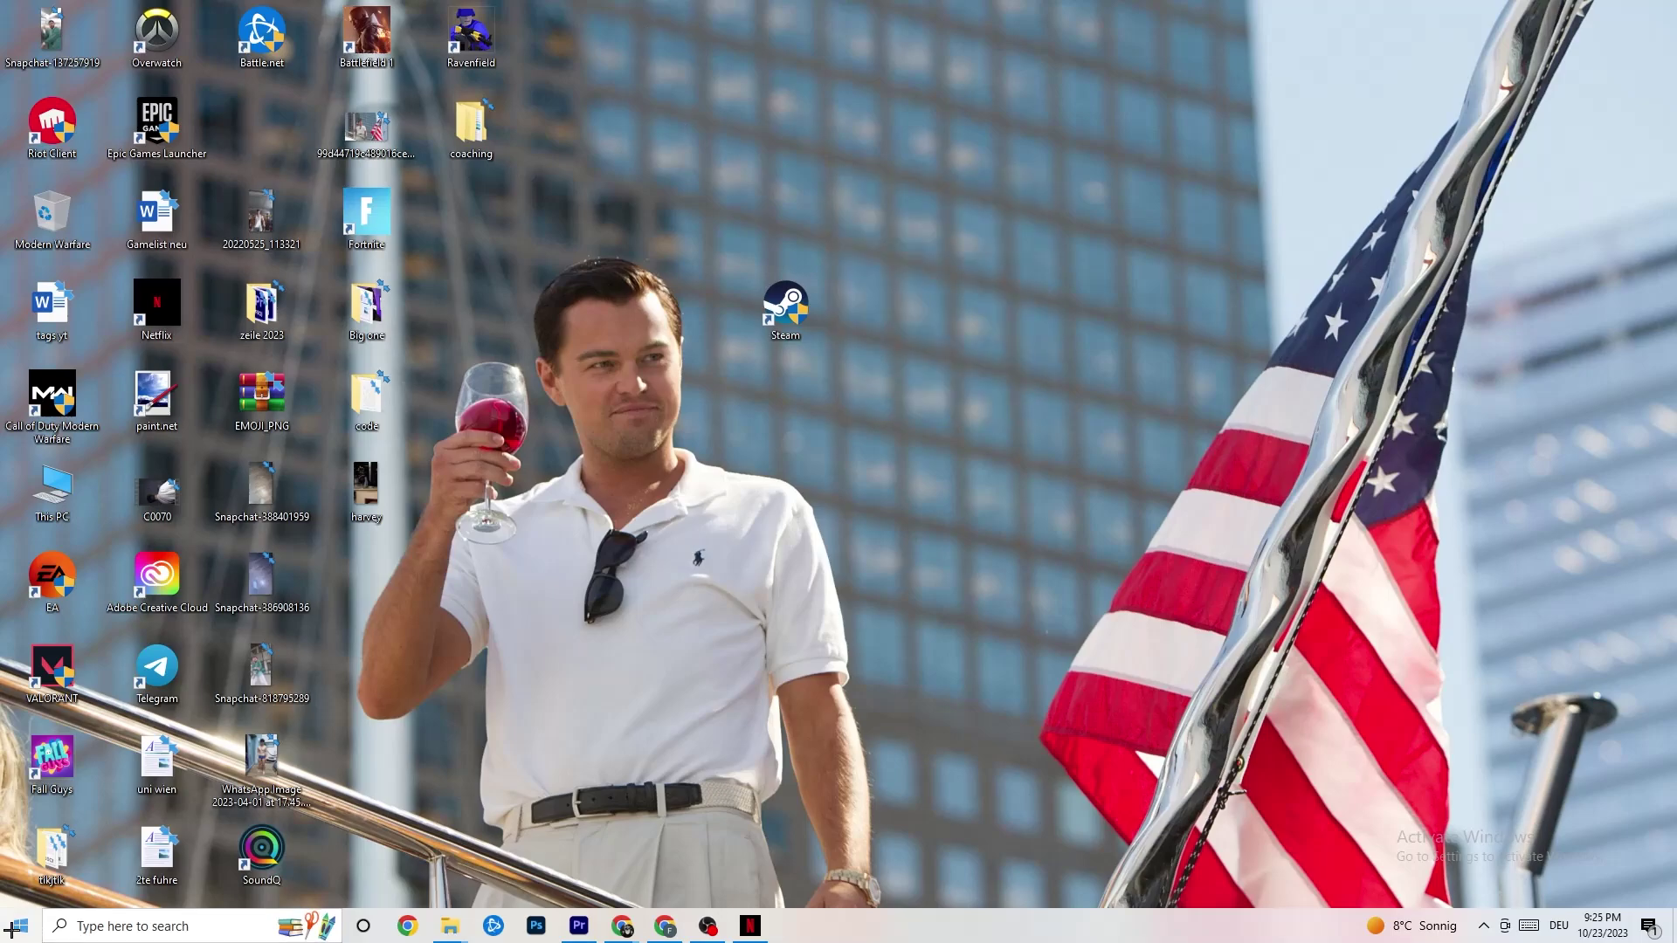
pyautogui.click(779, 306)
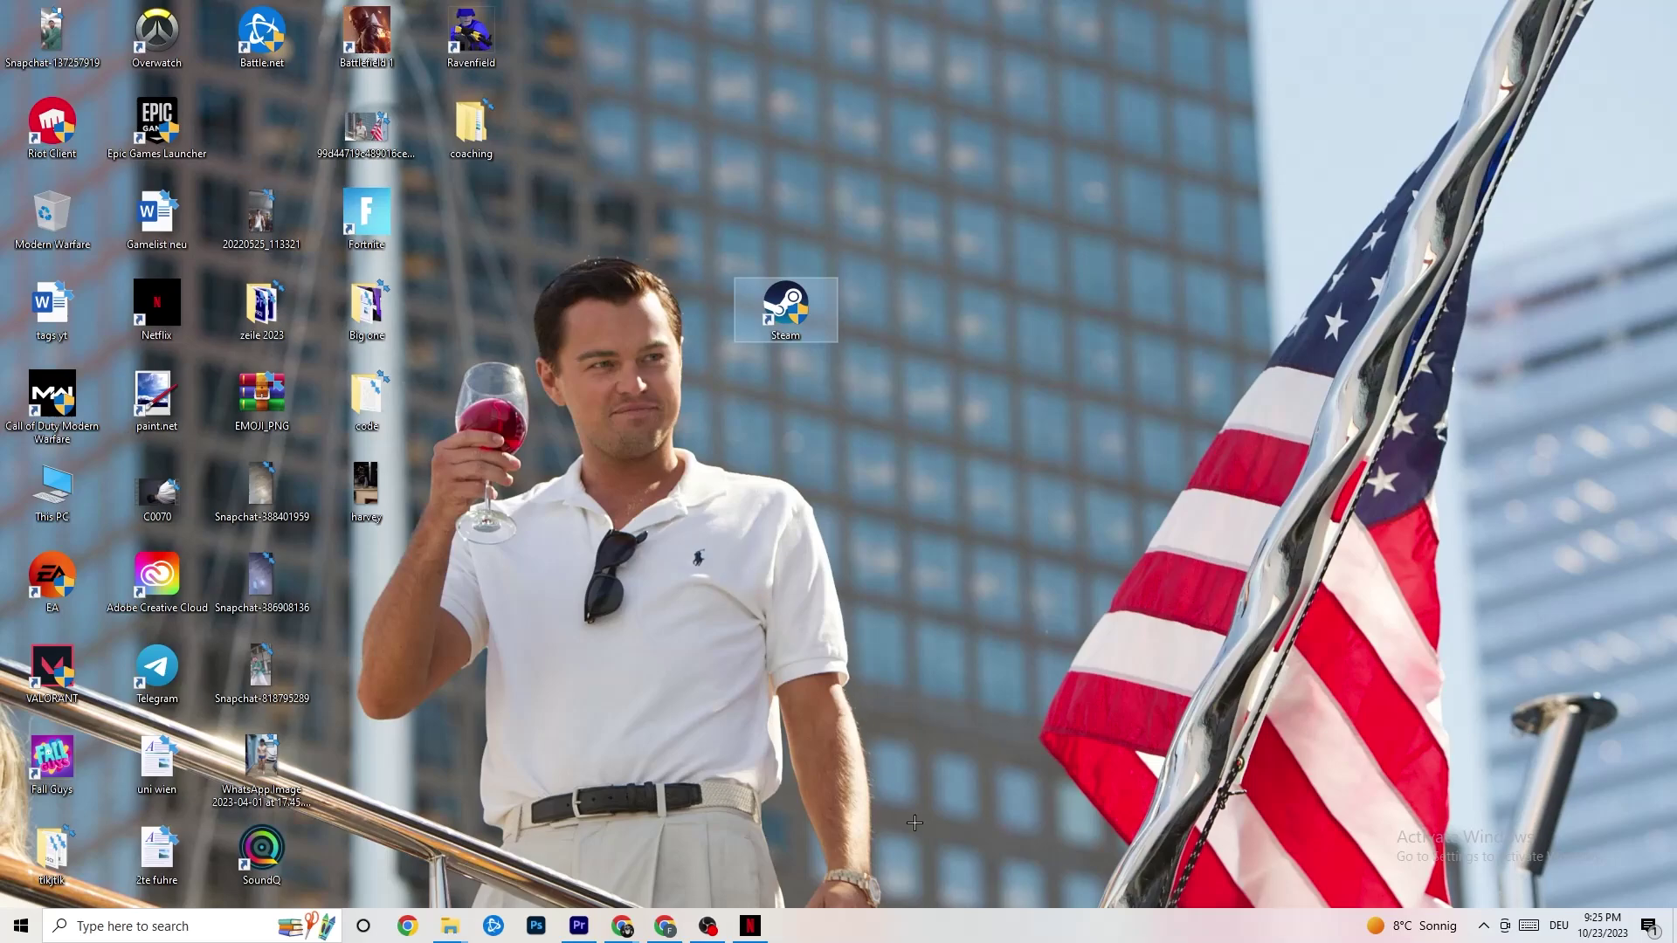
# Open Task Manager from the desktop and maximize its window to review the running processes.
pyautogui.rightClick(930, 938)
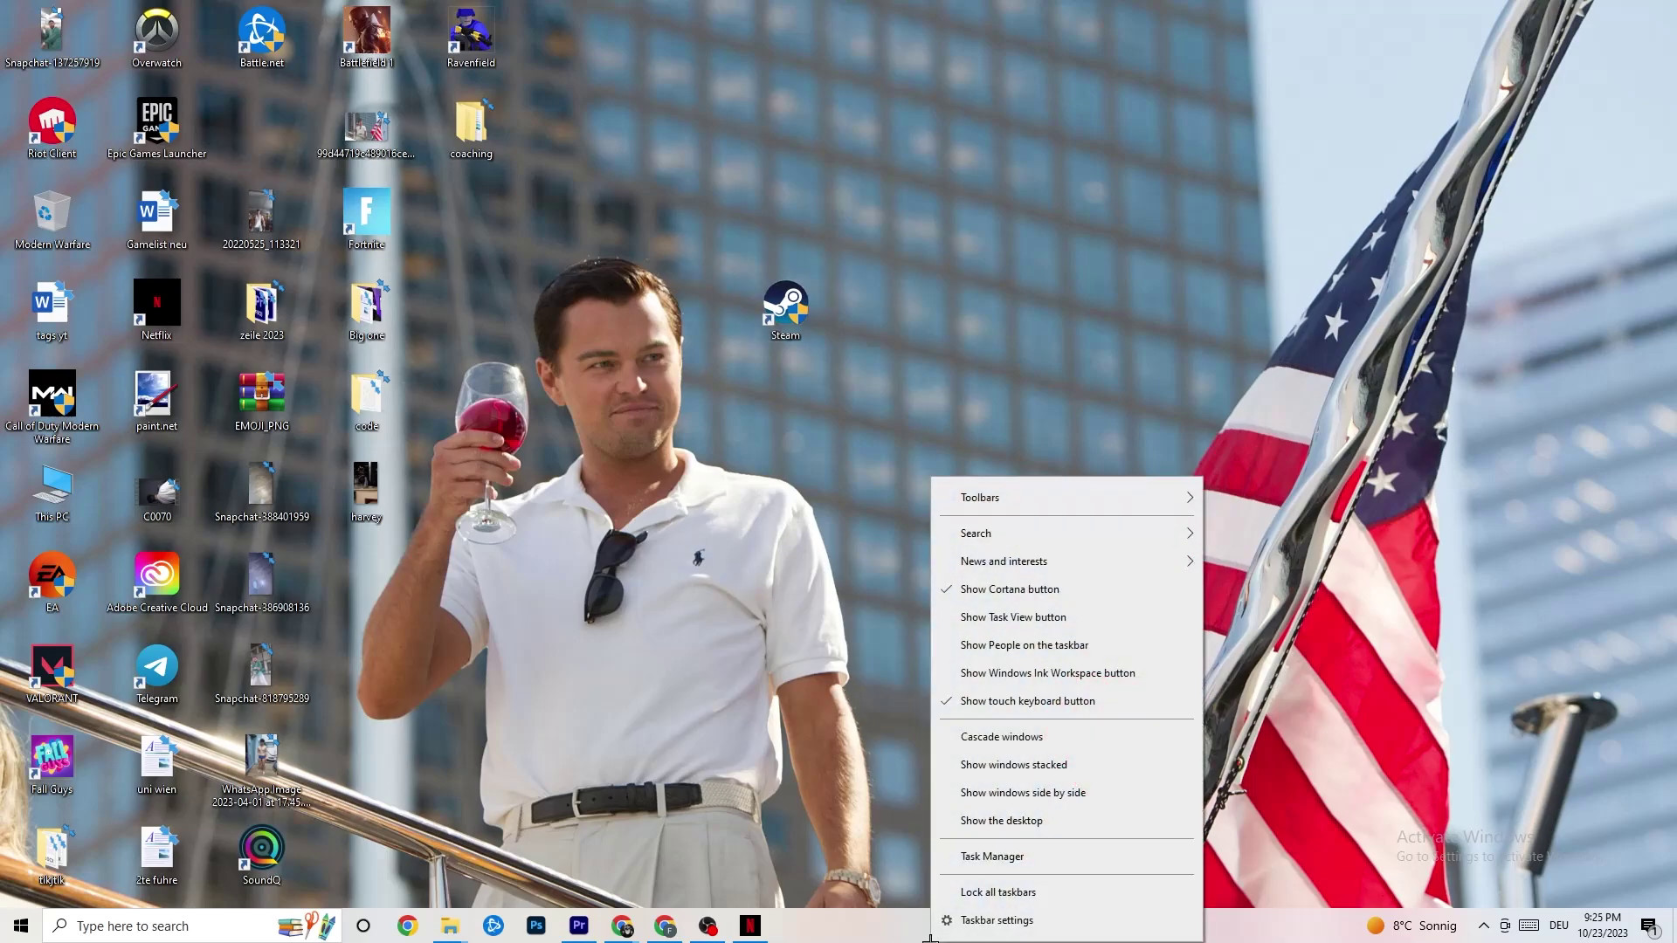
pyautogui.click(994, 859)
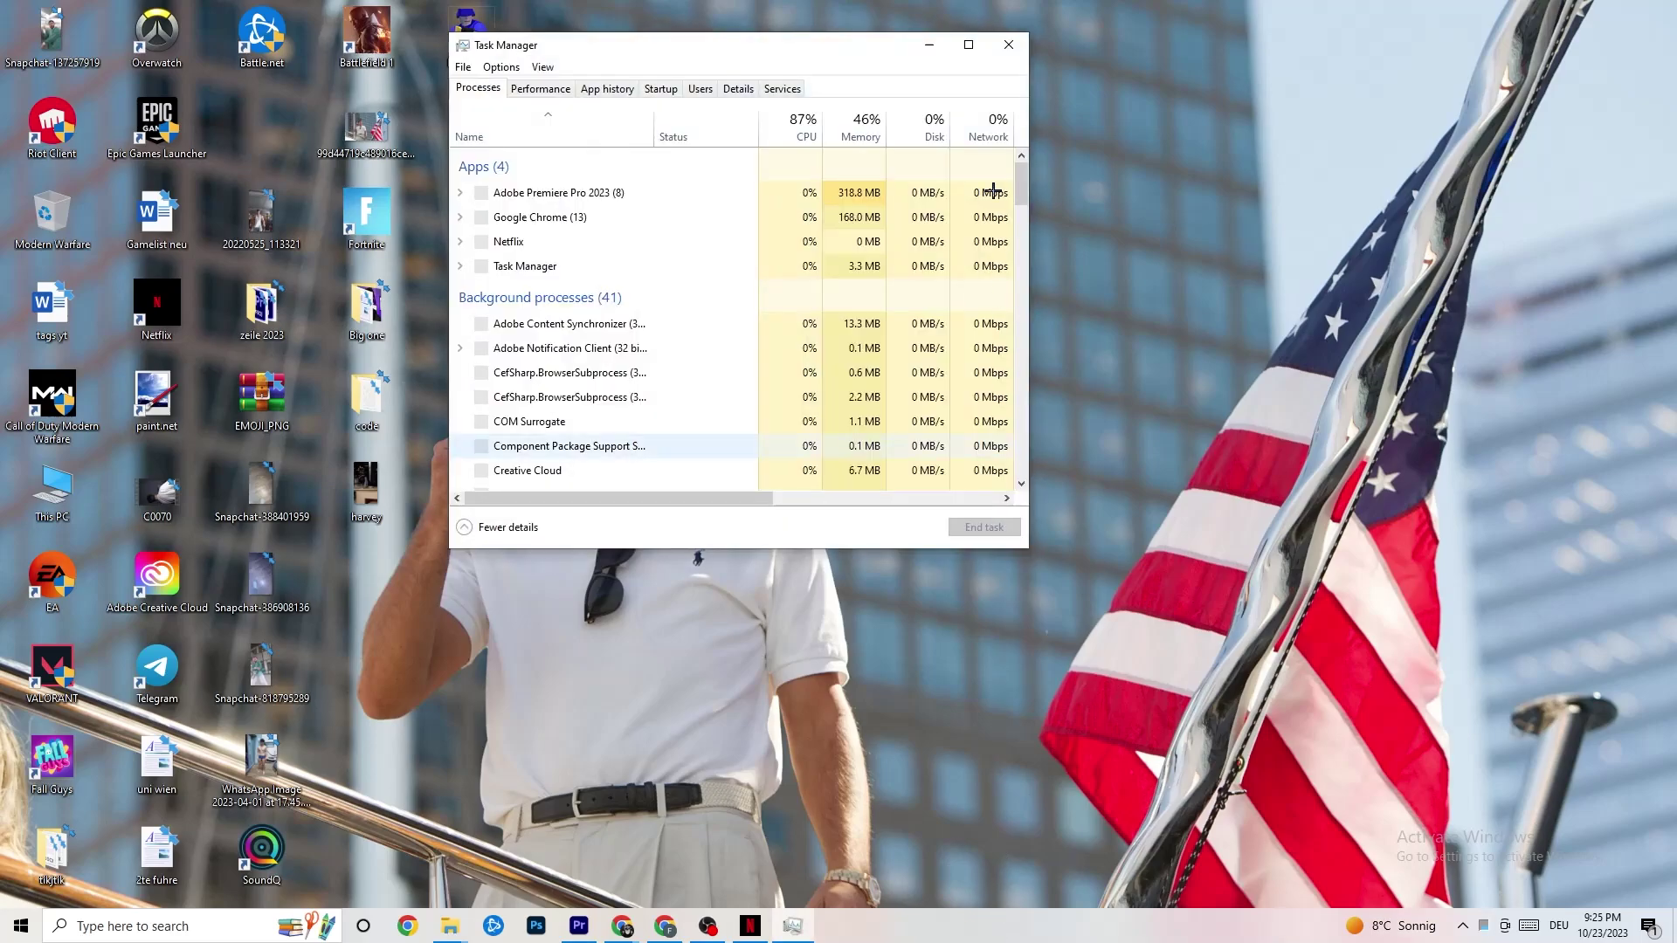
pyautogui.click(971, 41)
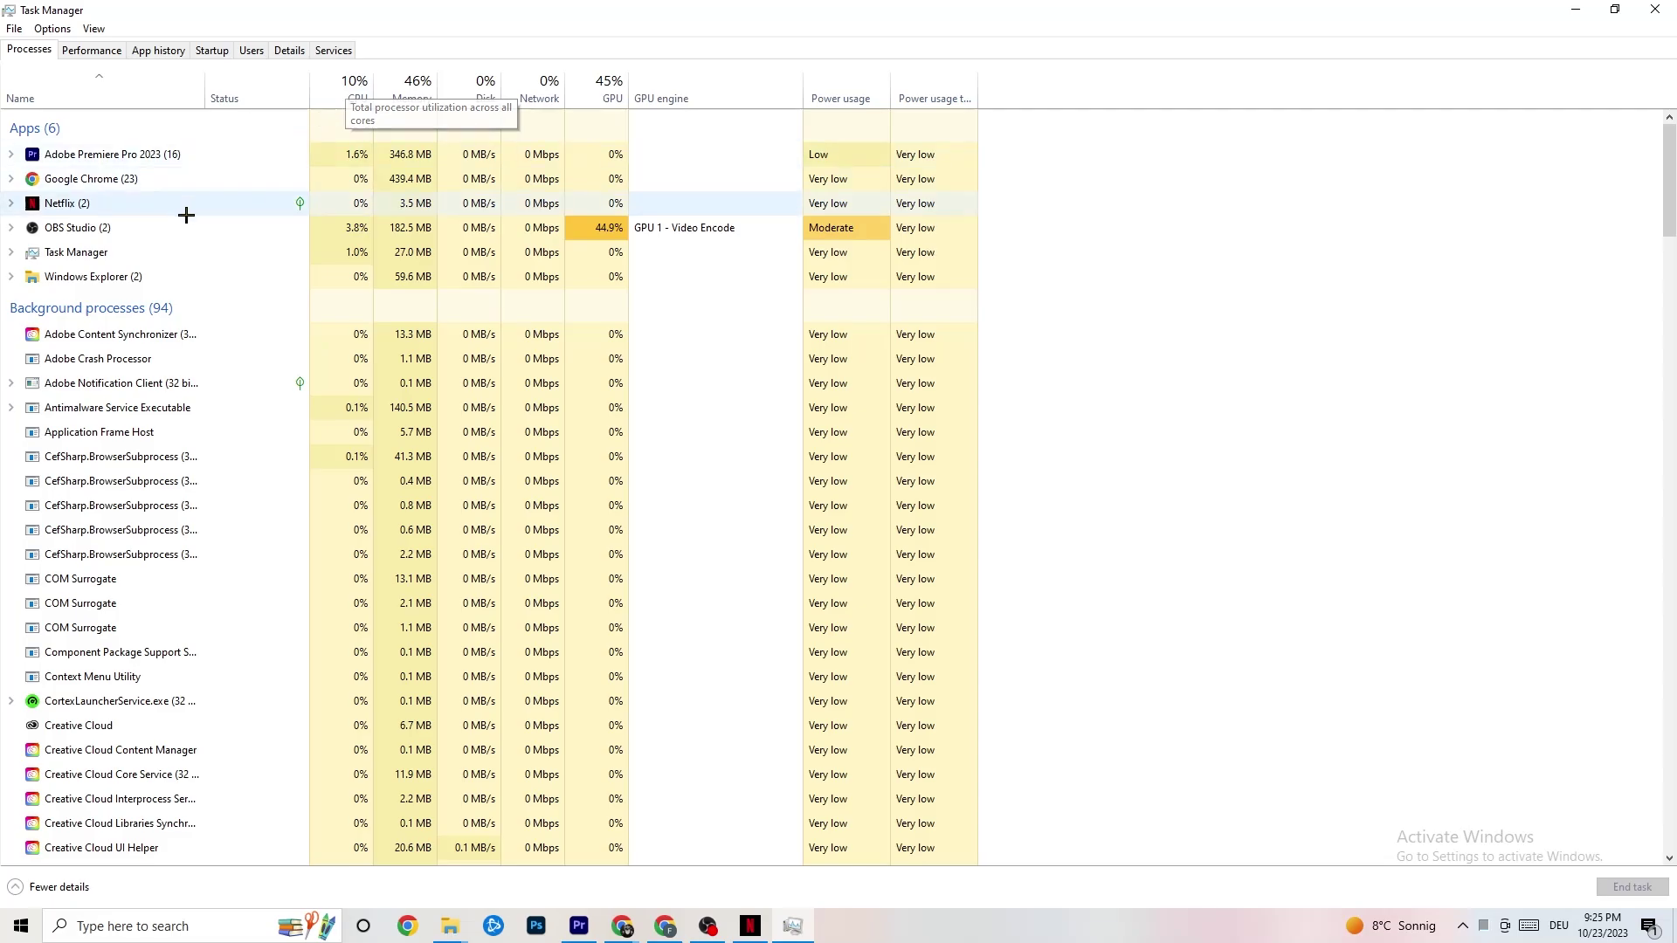
# Review the available actions for the Windows Explorer process and for the Pivot Software entry among the startup apps.
pyautogui.rightClick(111, 280)
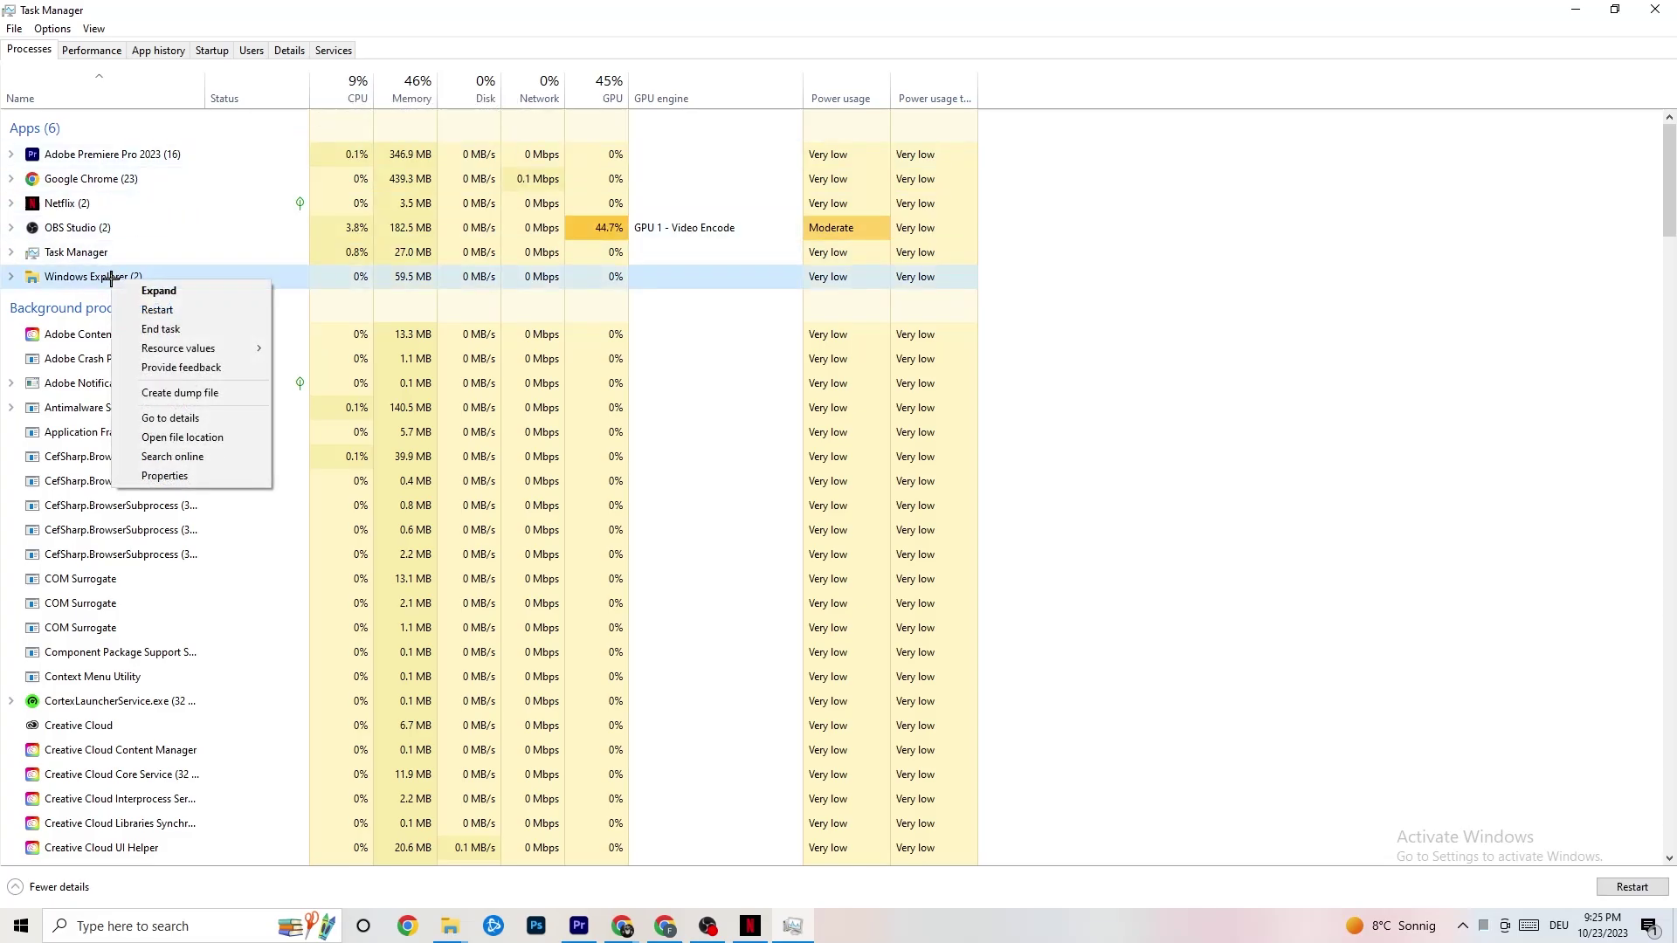
pyautogui.click(210, 328)
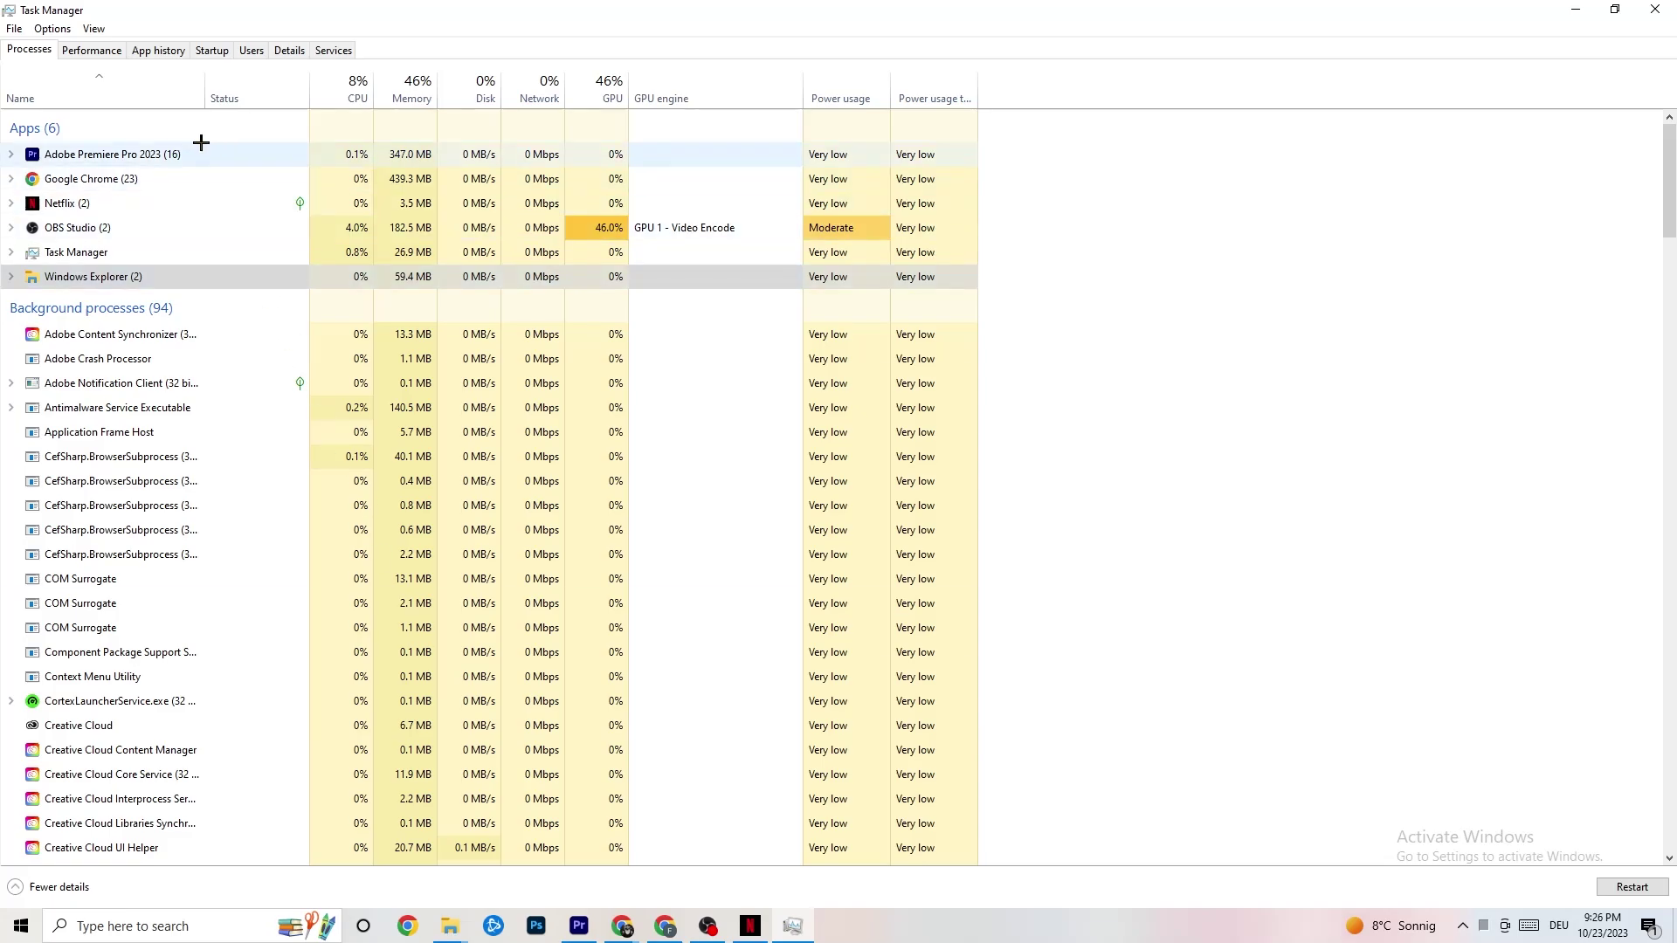
pyautogui.click(212, 50)
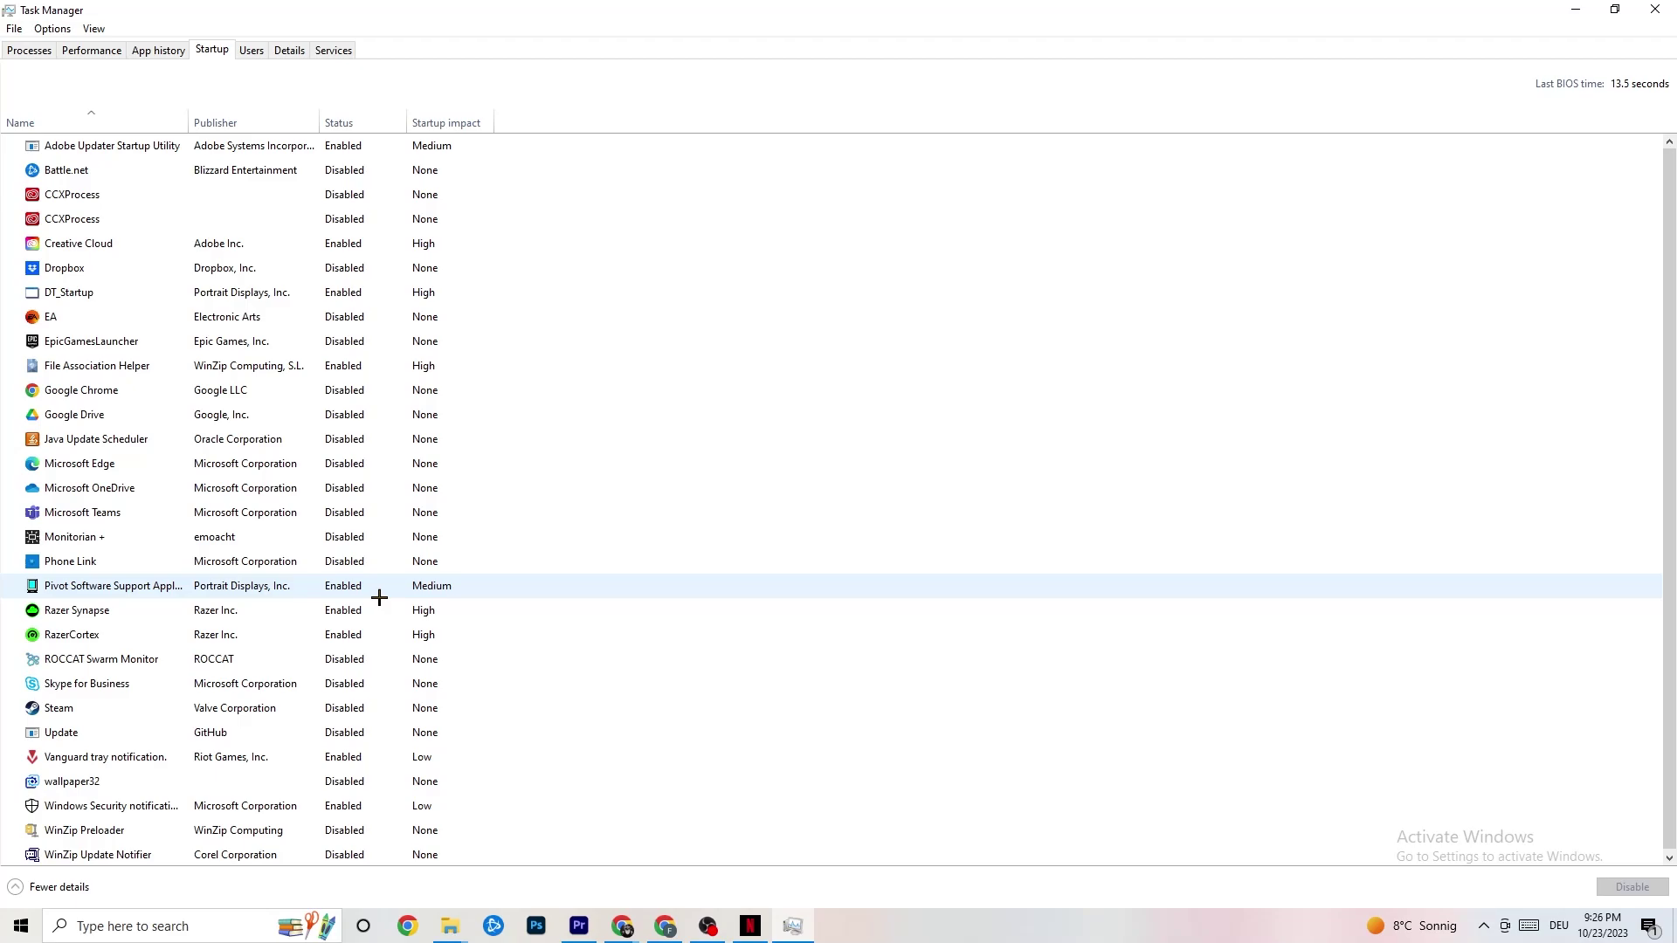
pyautogui.rightClick(339, 587)
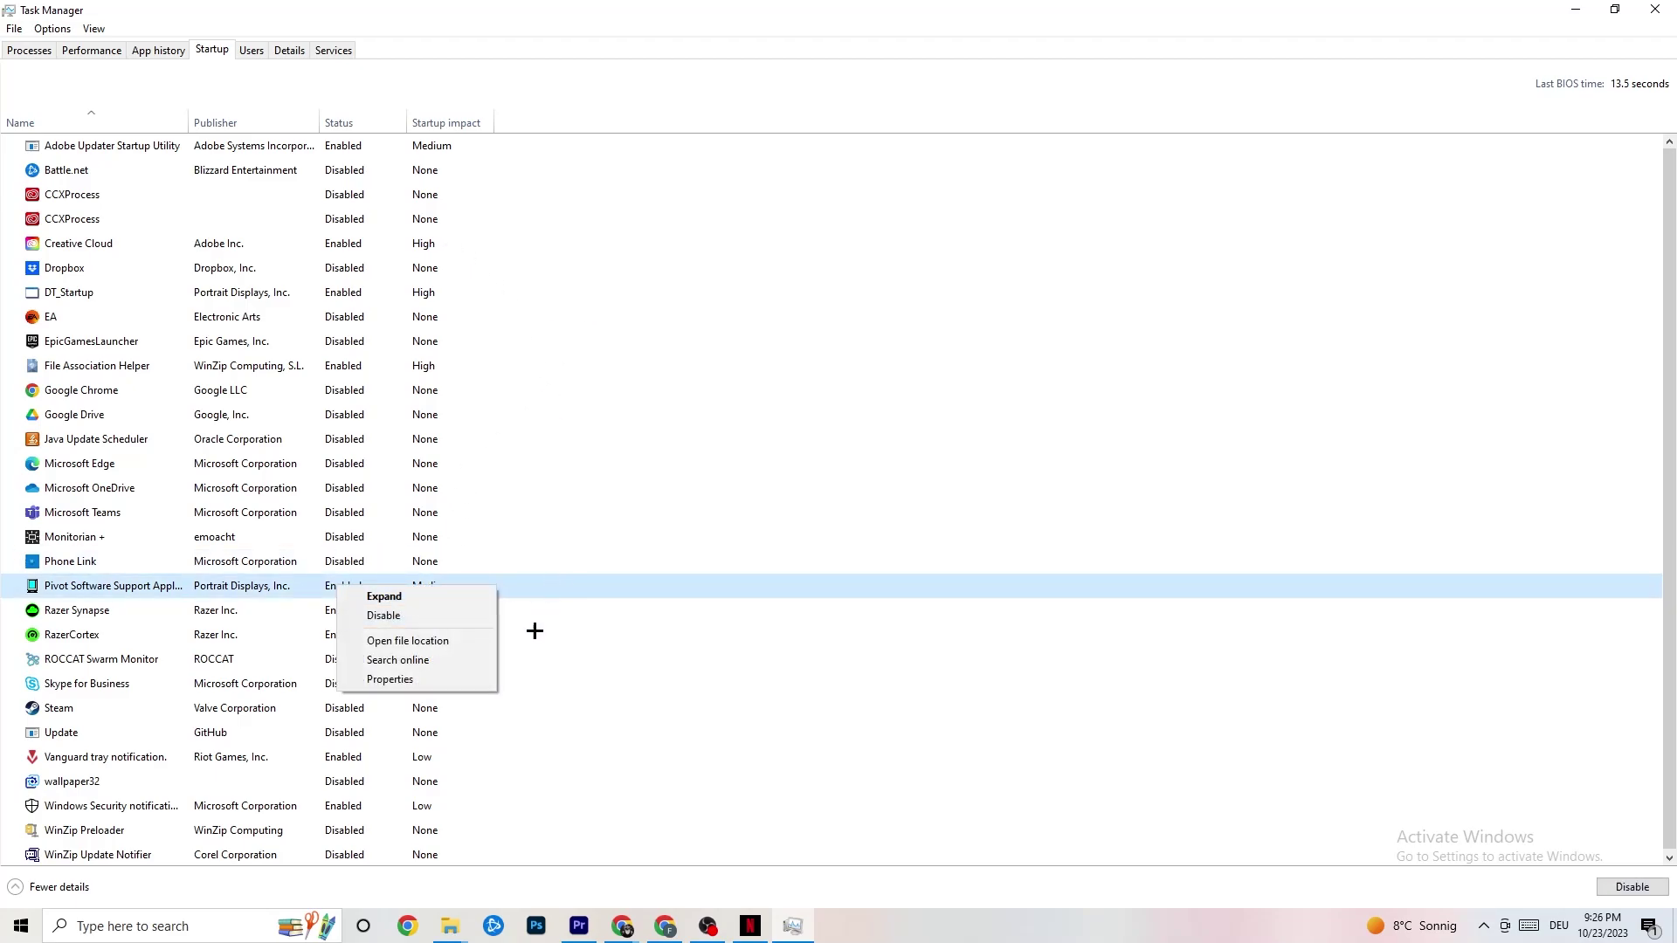
# Show the priority options for the Adobe Premiere Pro process in the detailed process list, leave them unchanged, and close Task Manager.
pyautogui.click(288, 51)
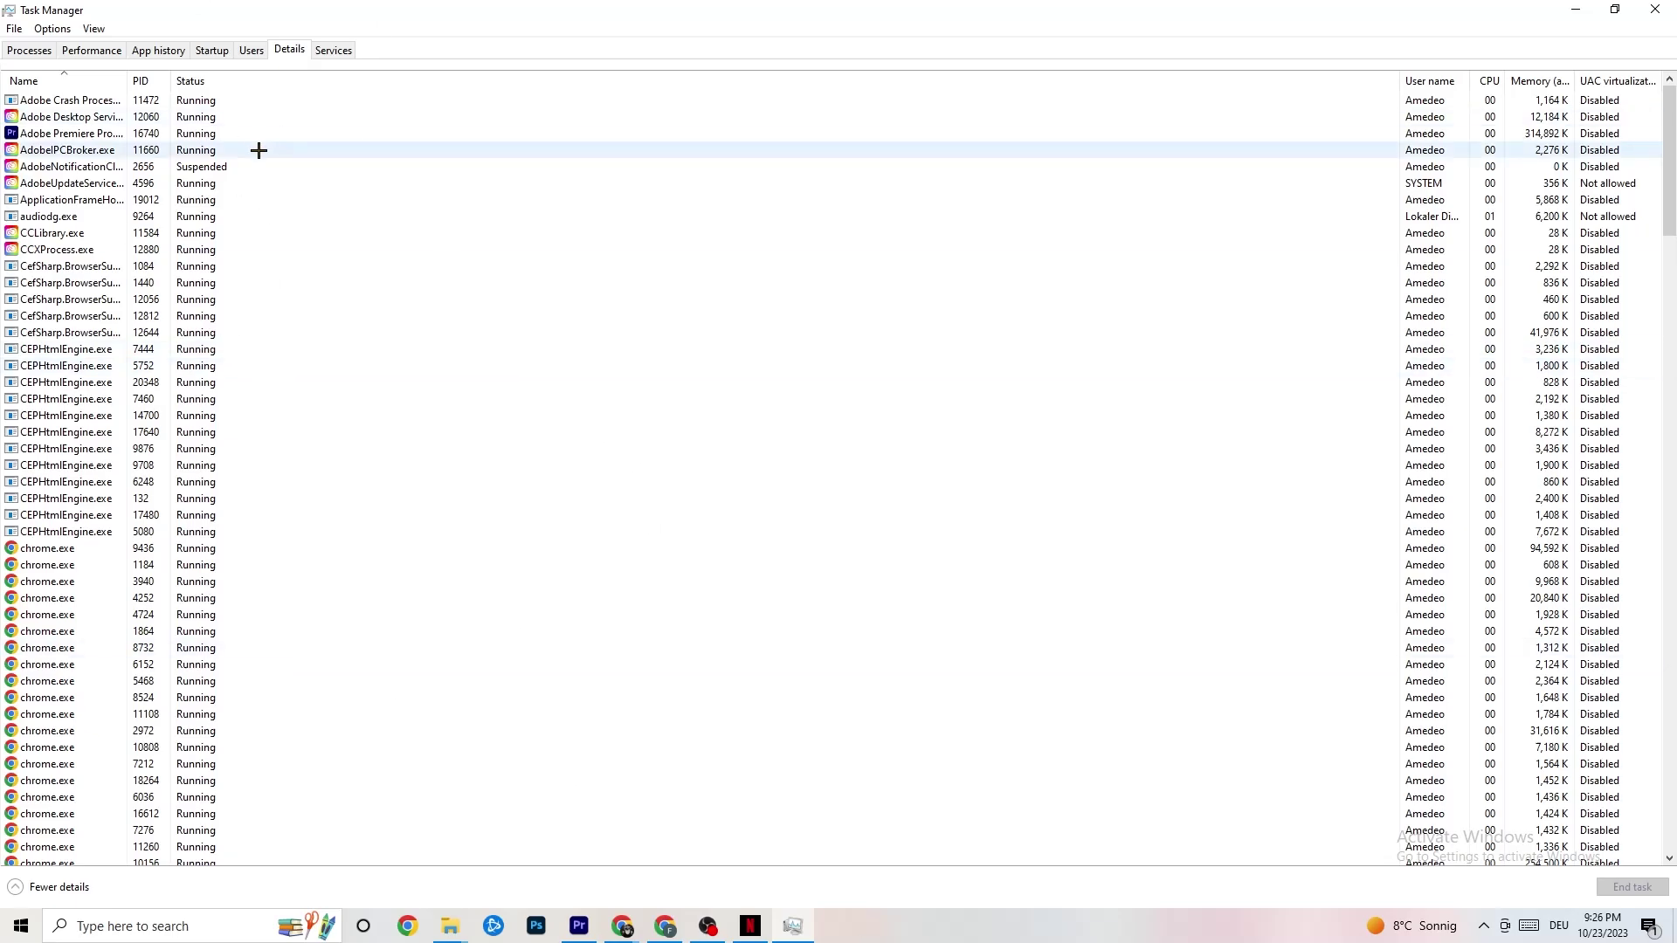
pyautogui.rightClick(74, 142)
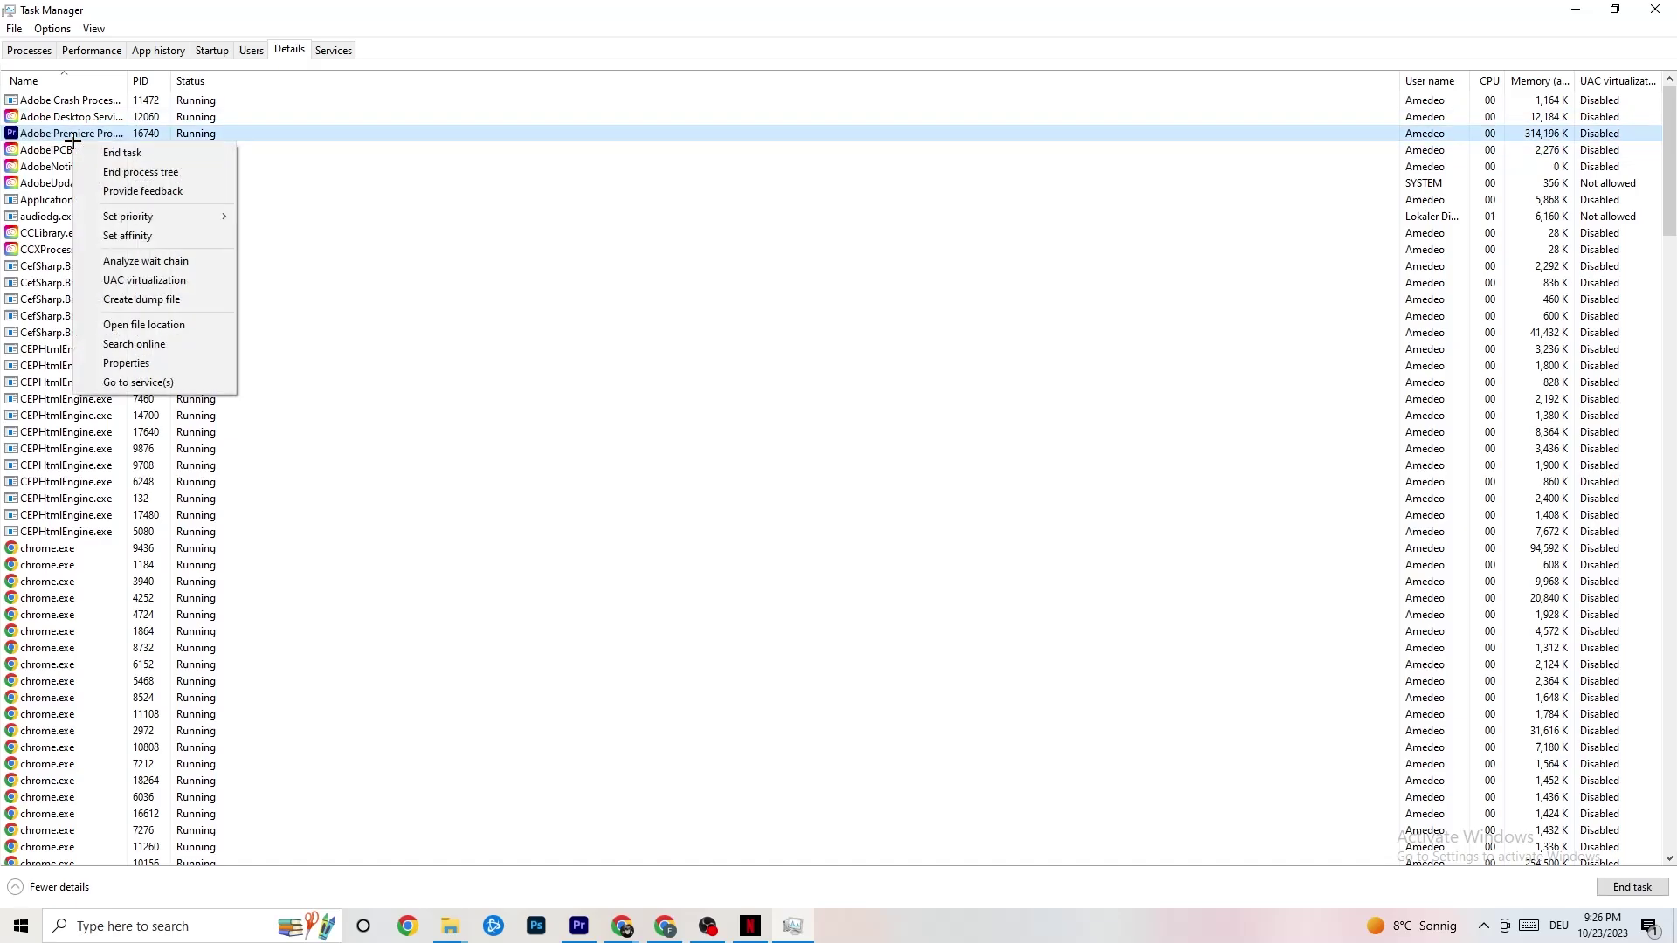
pyautogui.moveTo(140, 216)
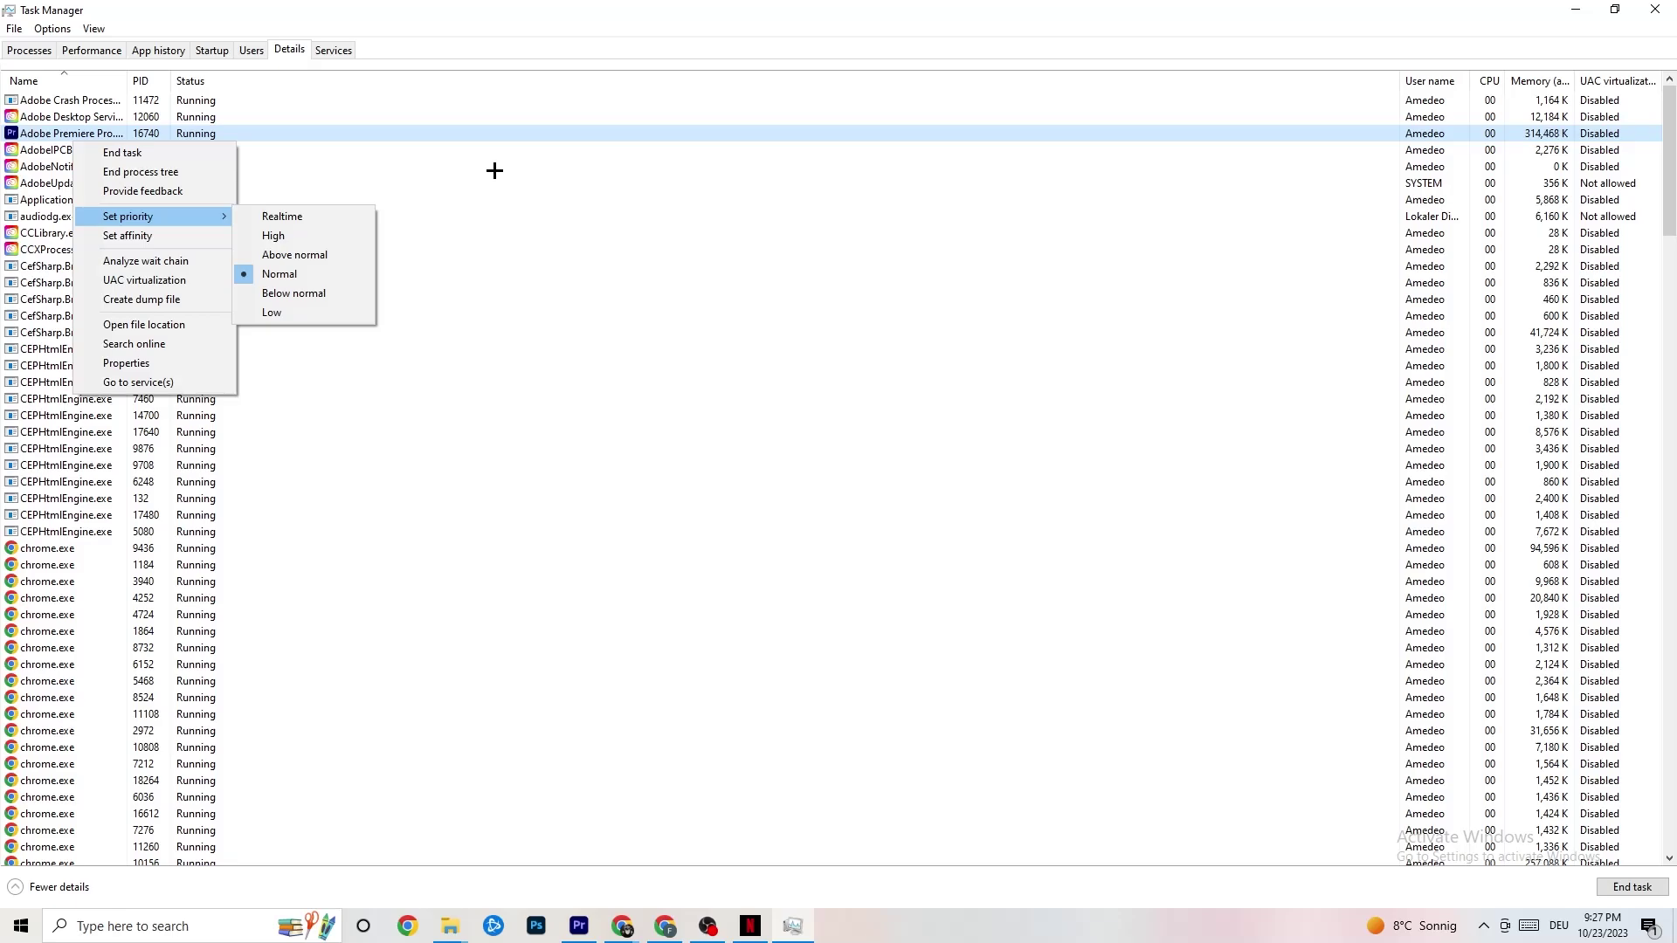
pyautogui.click(501, 164)
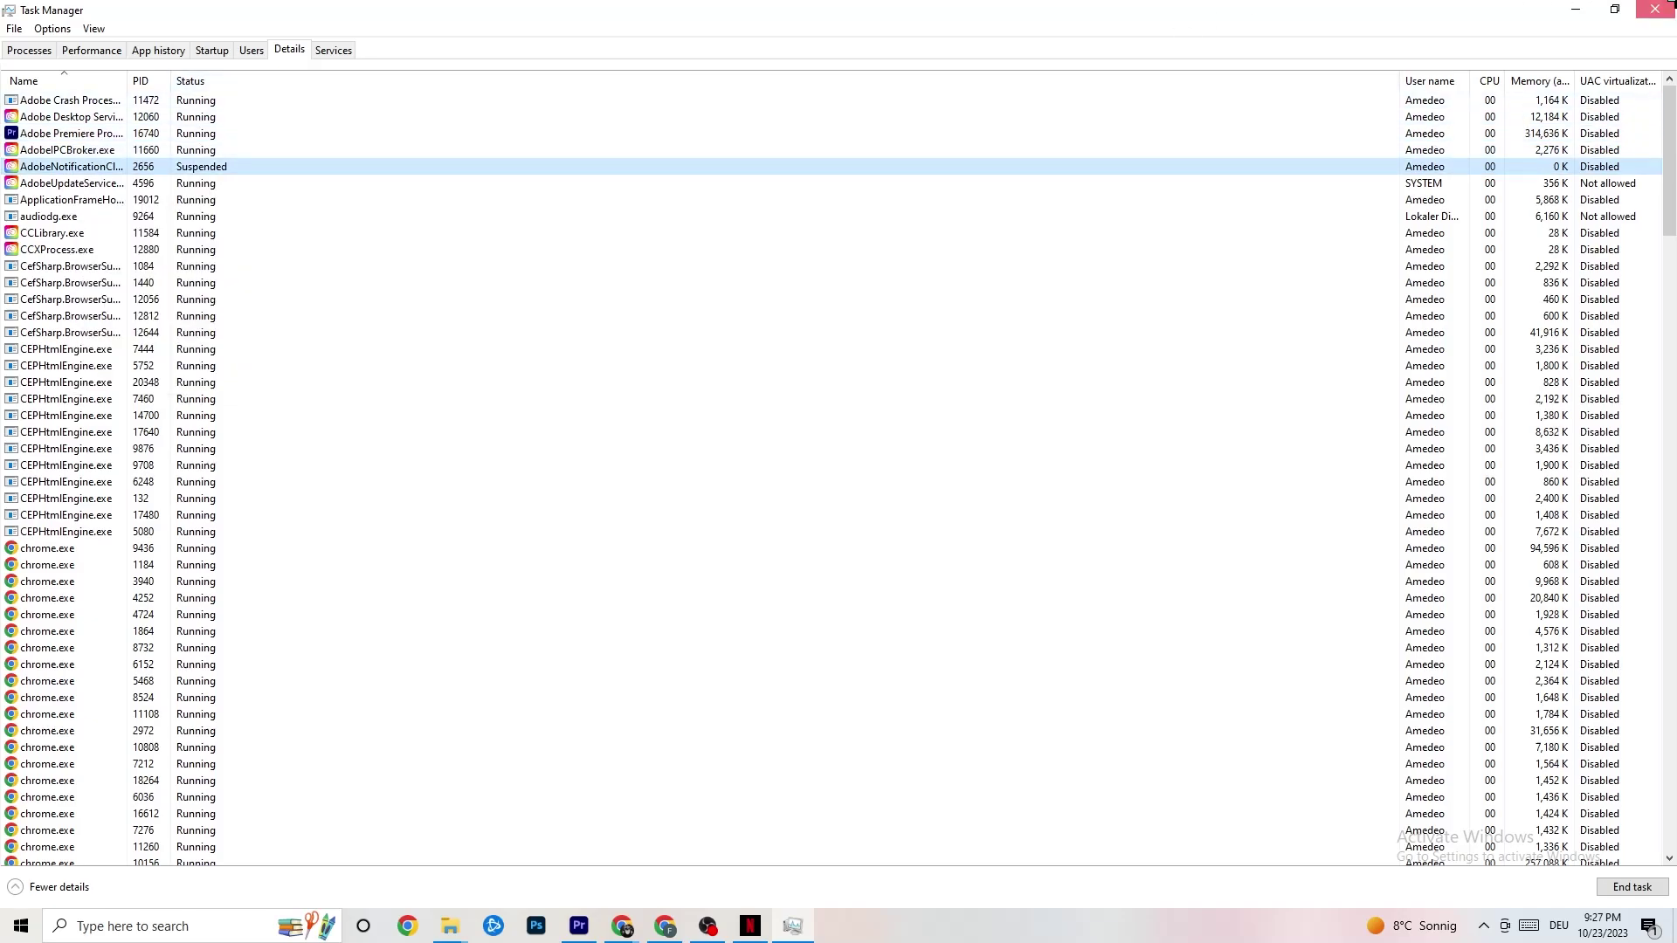
pyautogui.click(1656, 9)
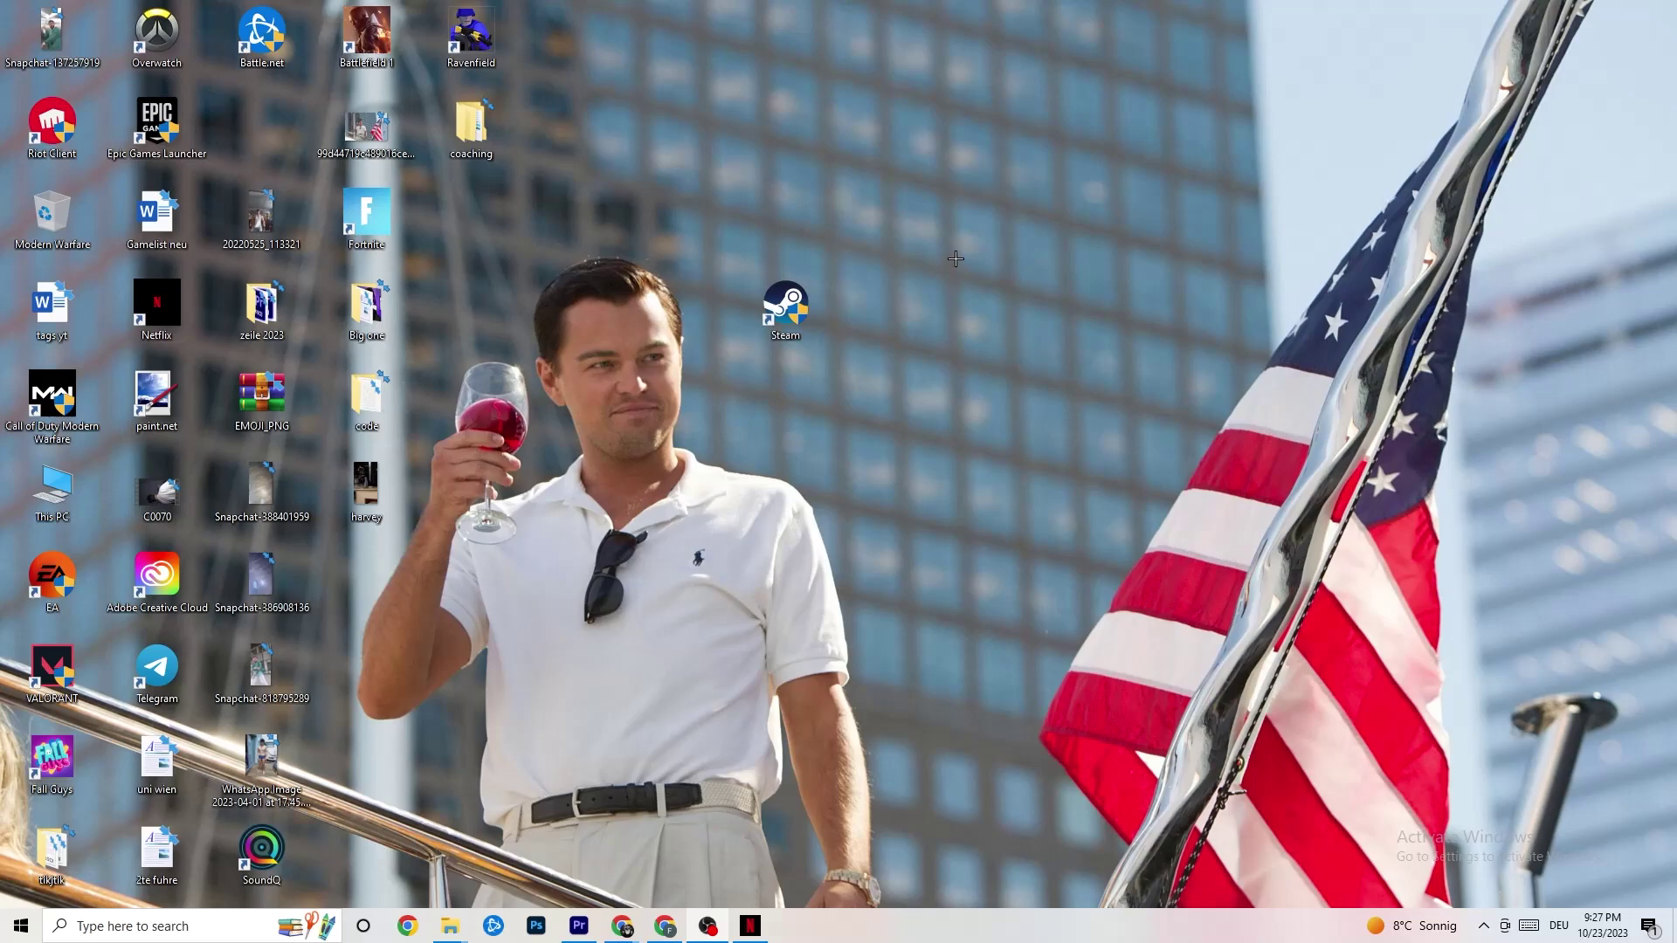
# Open NVIDIA Control Panel, review the image settings with preview and the display resolution page, and close it.
pyautogui.rightClick(938, 166)
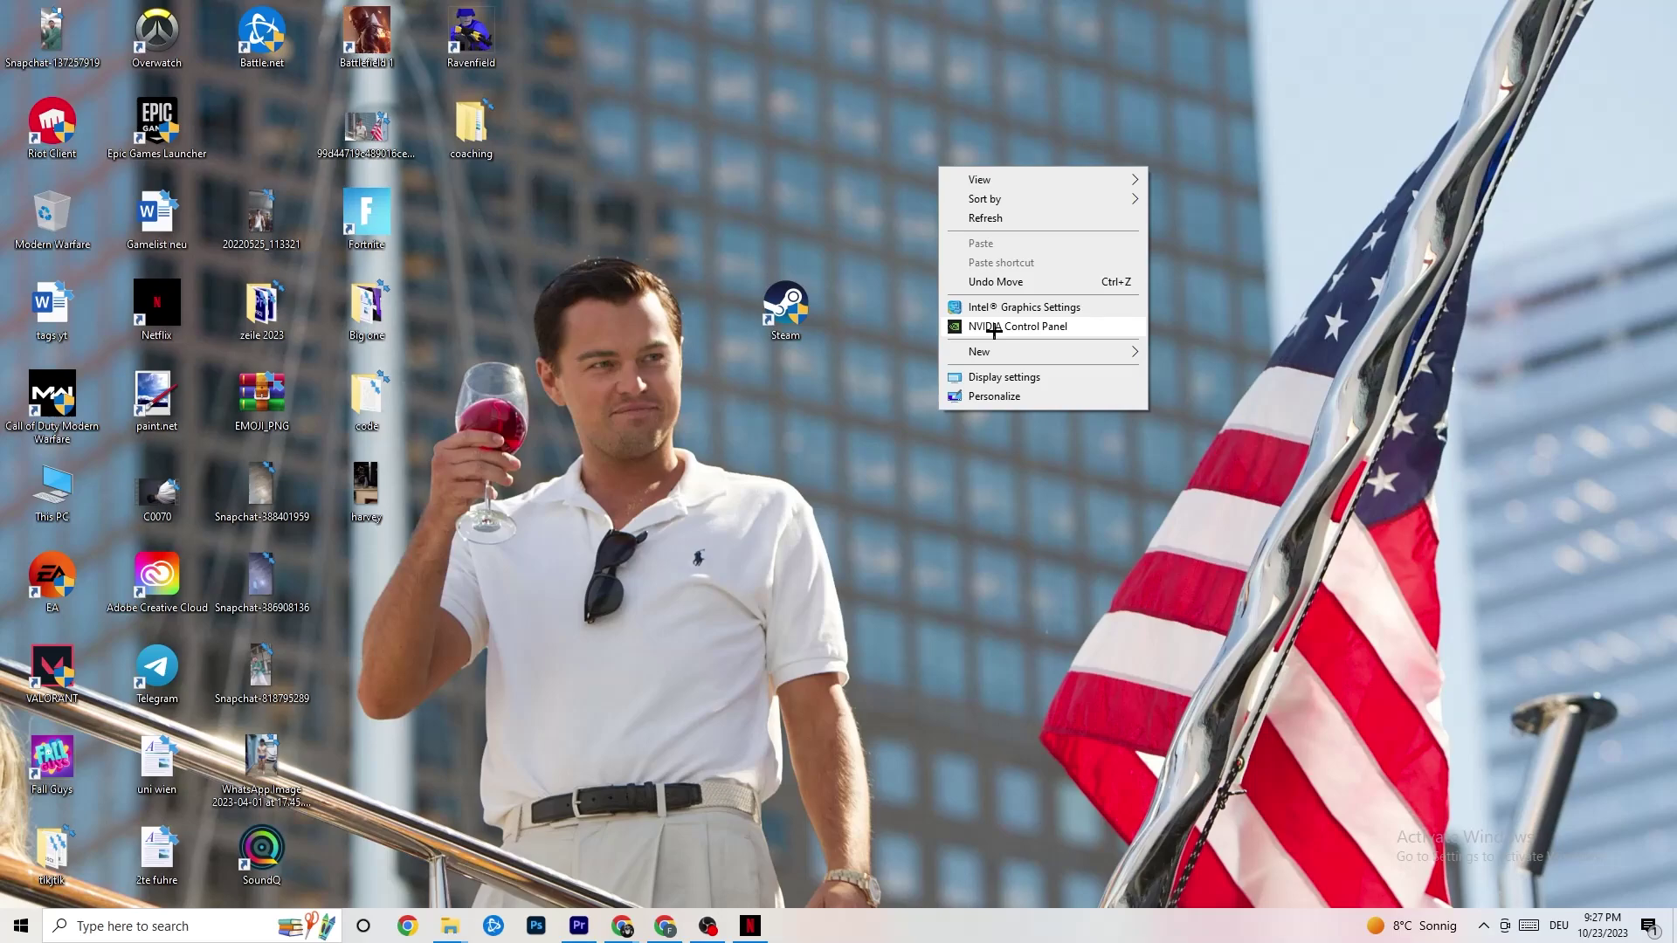
pyautogui.click(994, 328)
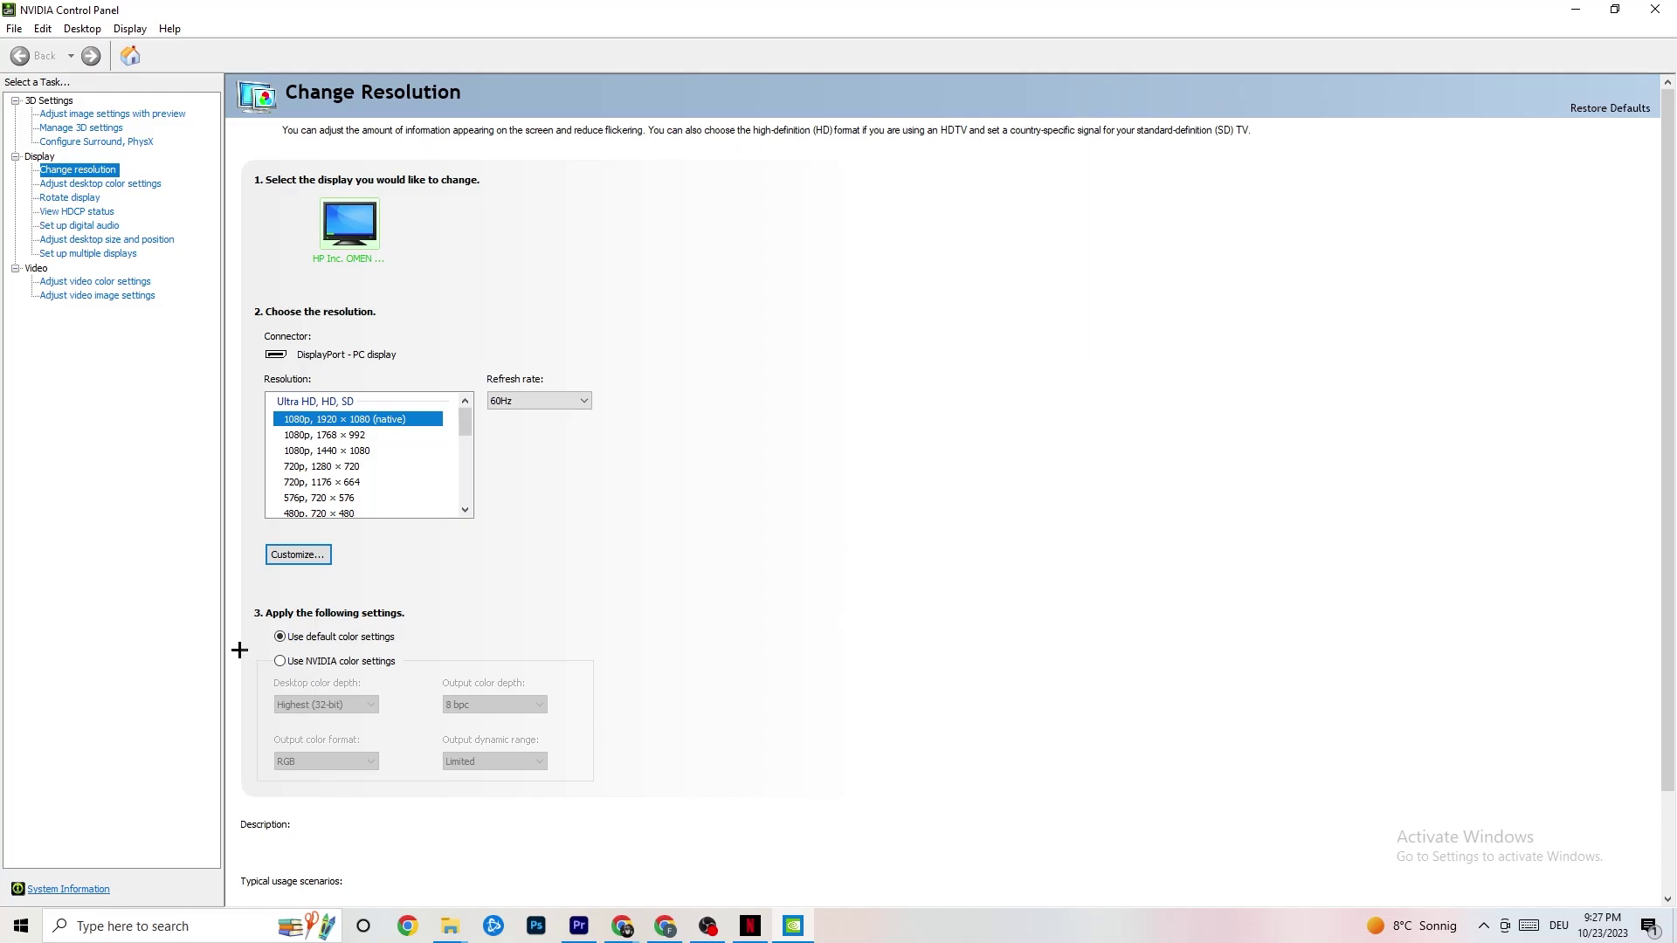
pyautogui.click(93, 117)
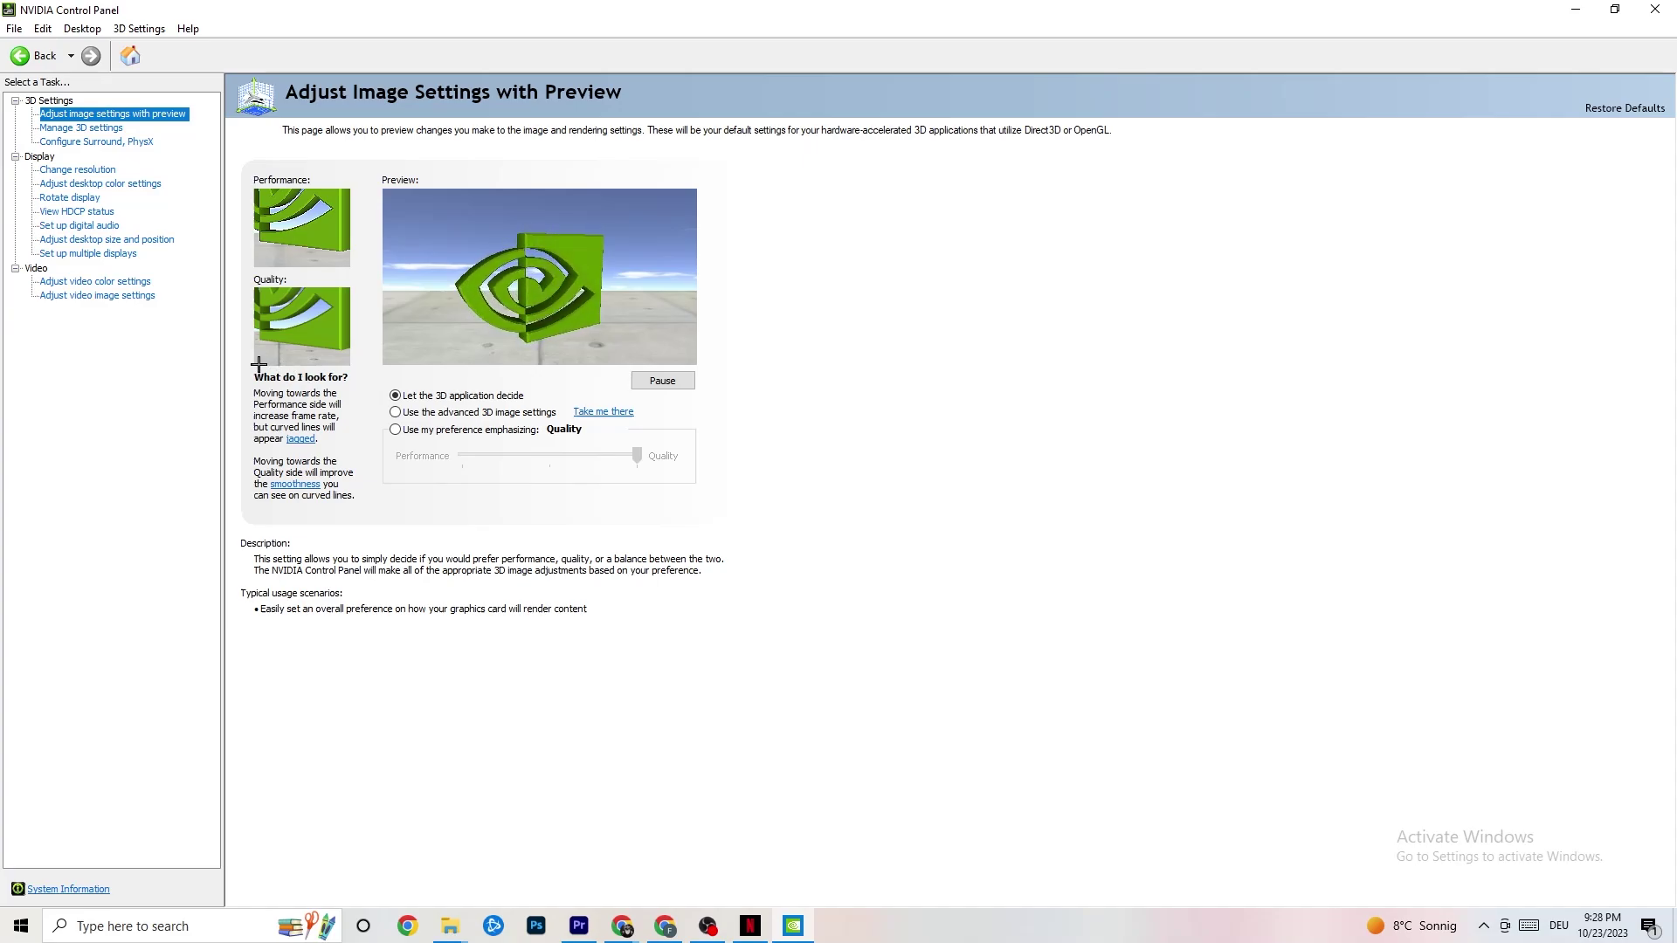
pyautogui.click(61, 171)
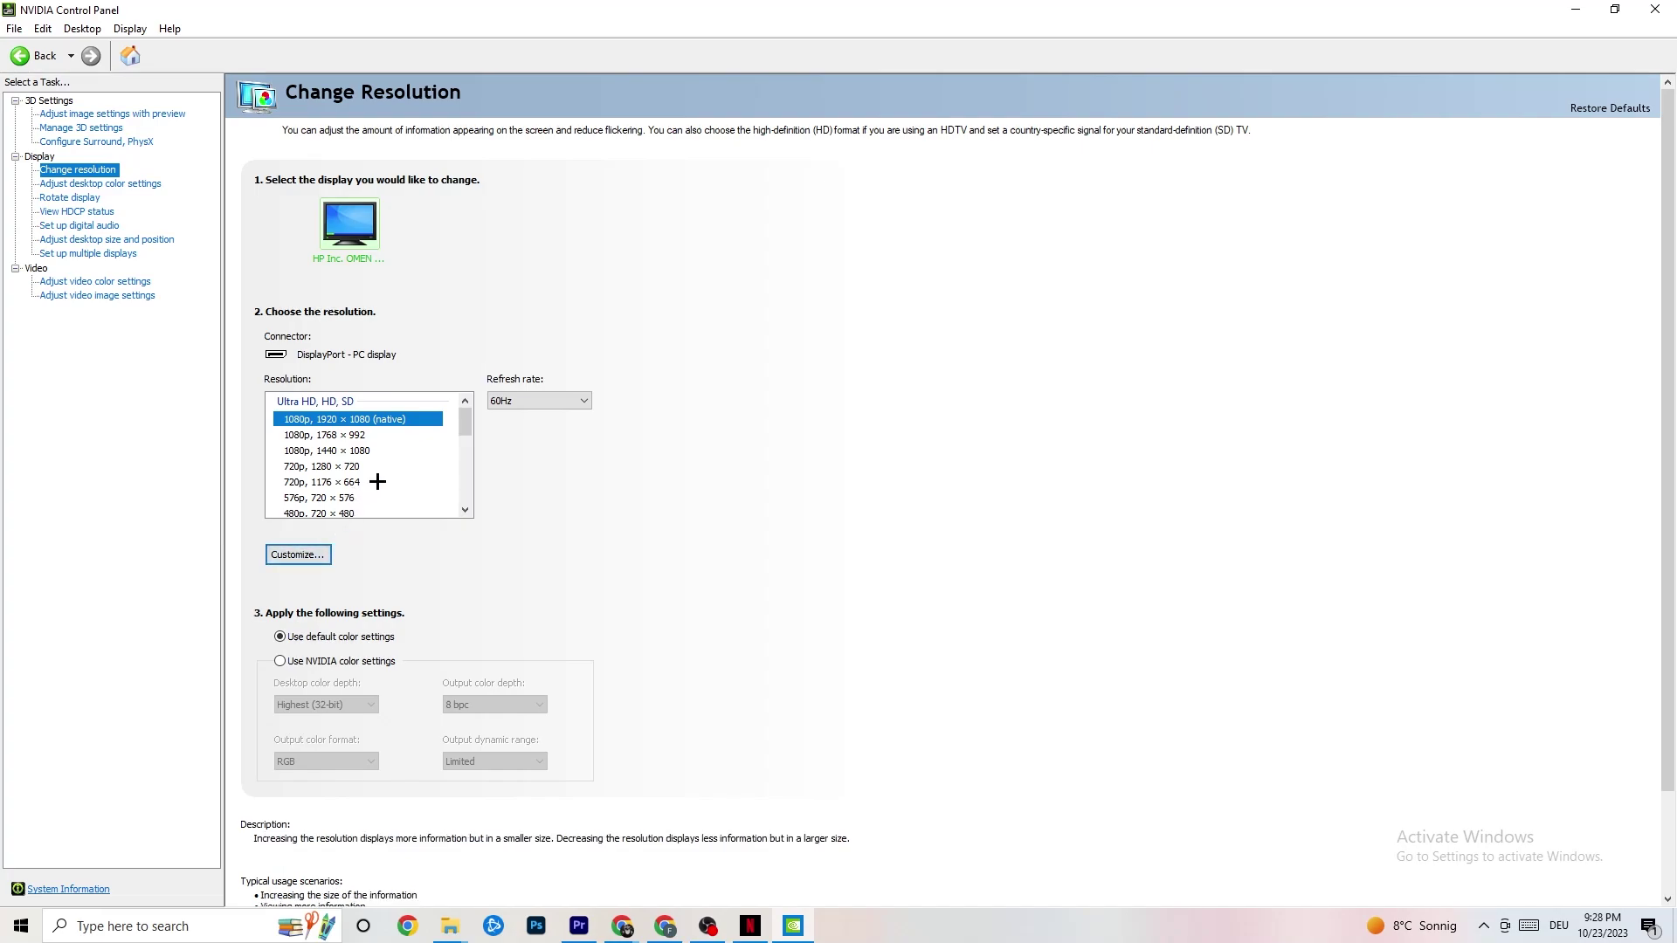
pyautogui.click(1655, 9)
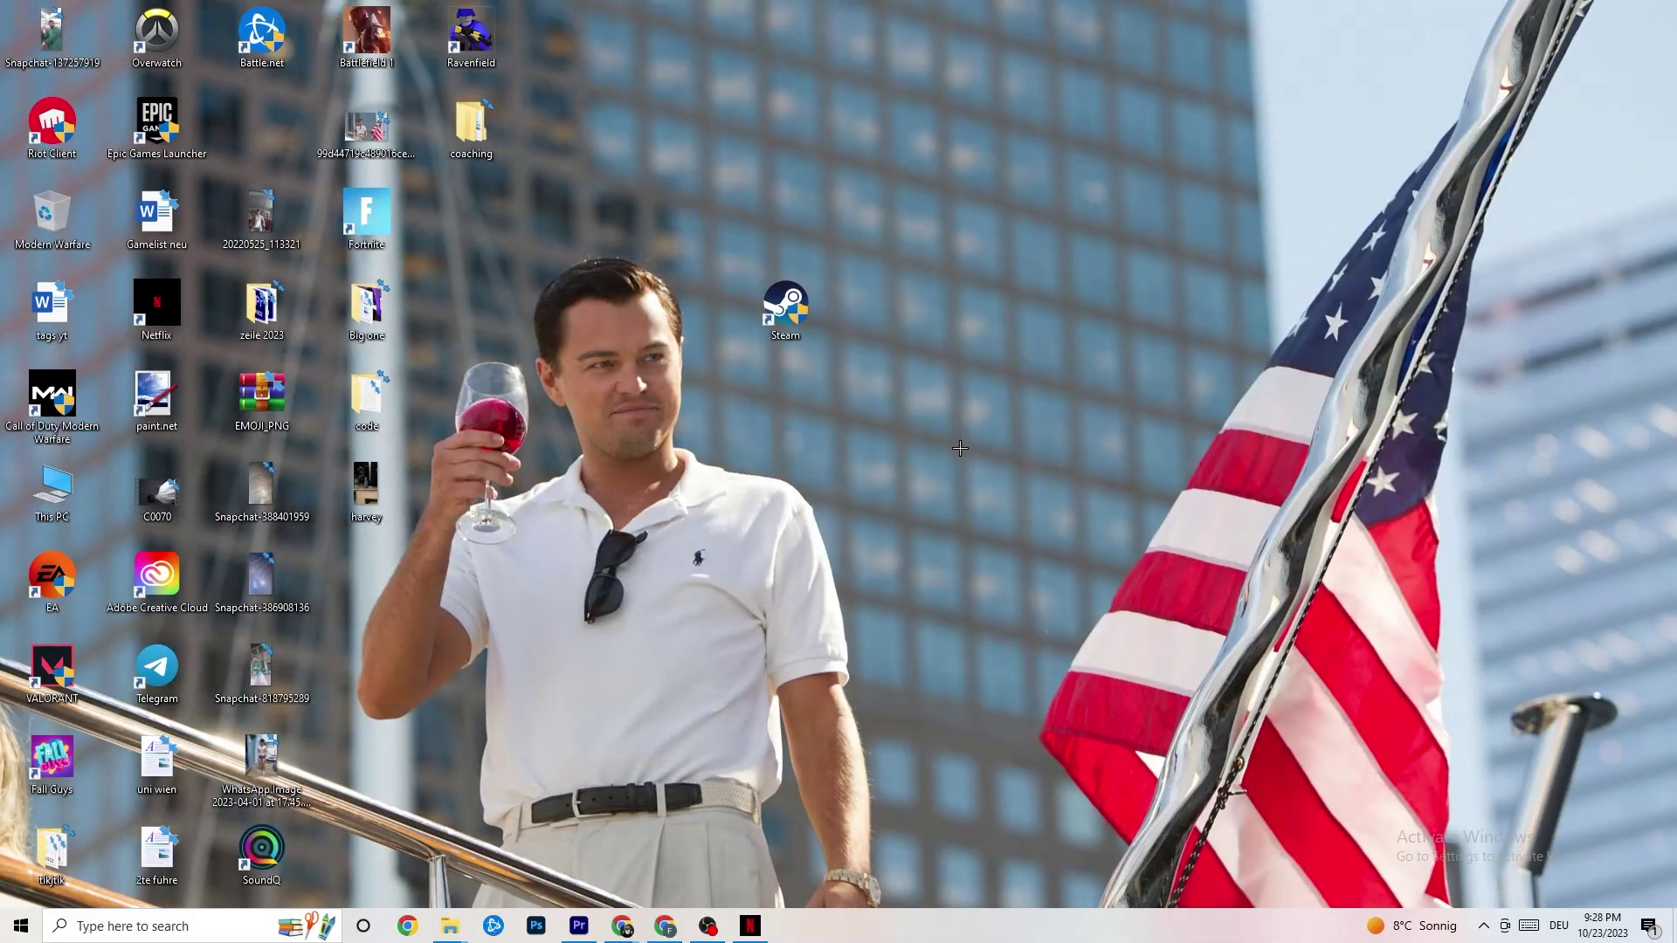